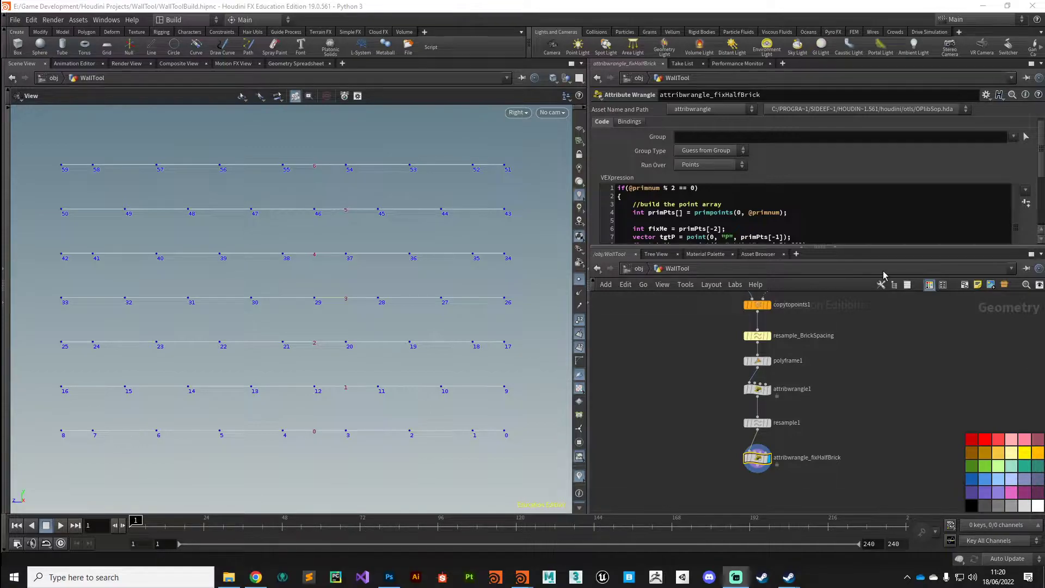
- Add an Attribute Wrangle node below attribwrangle_fixHalfBrick, connect it to that node's output and display its result
drag(830, 247, 855, 270)
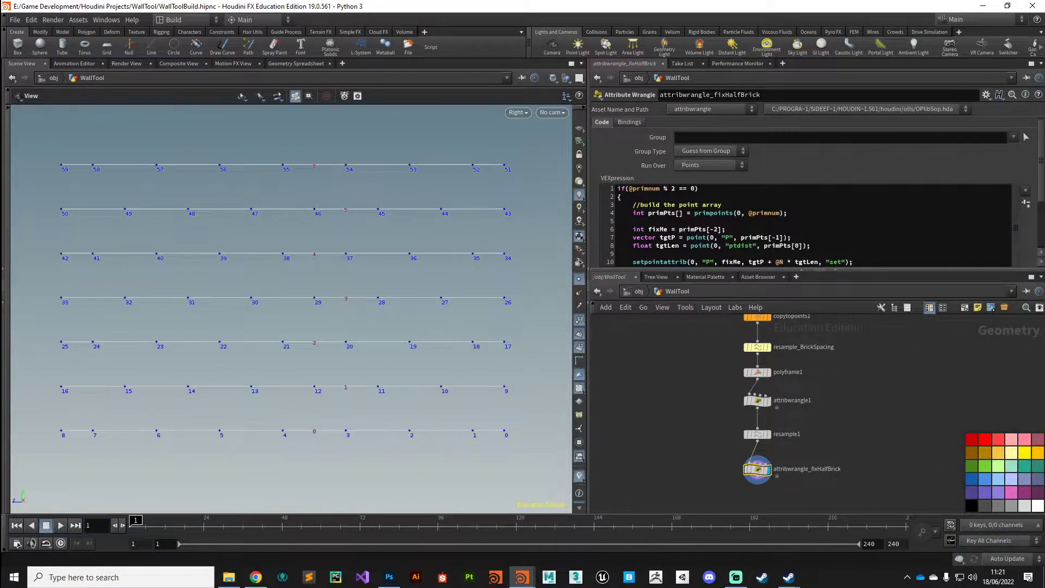
scroll(674, 449, down, 3)
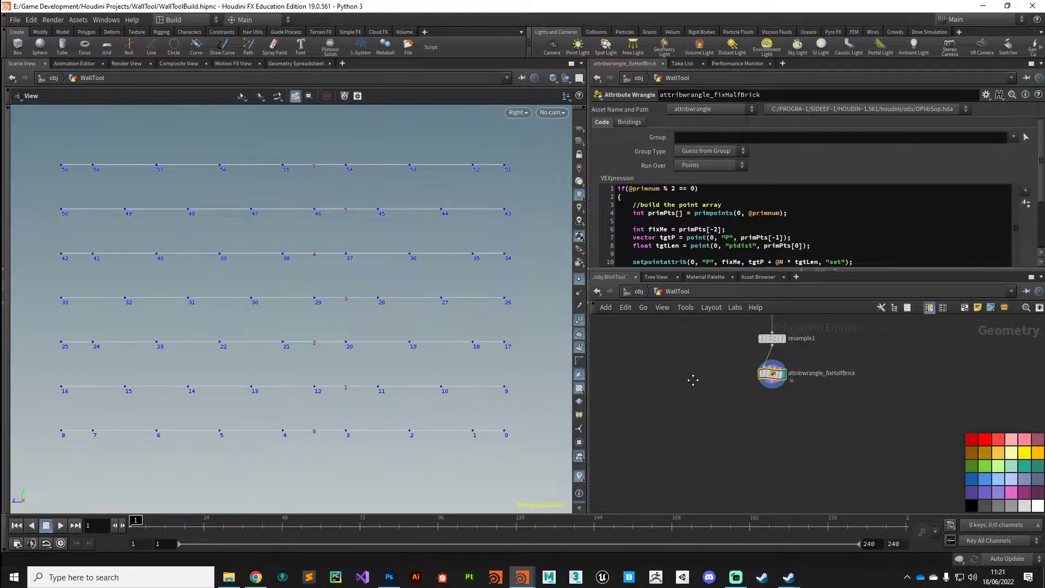
key(Tab)
text(wrangle)
key(Return)
click(736, 454)
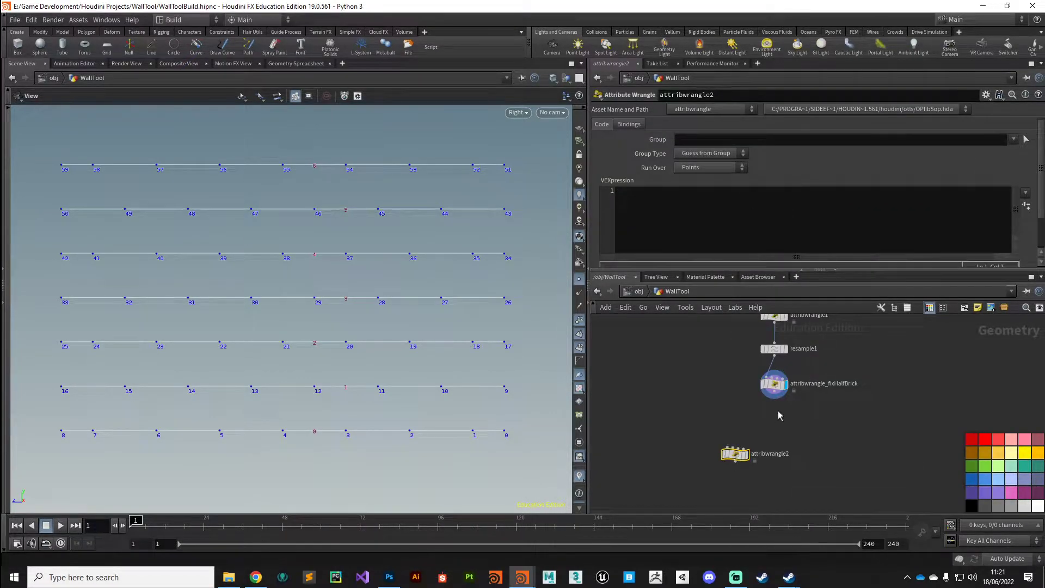
click(775, 397)
click(735, 447)
drag(737, 457, 777, 422)
key(r)
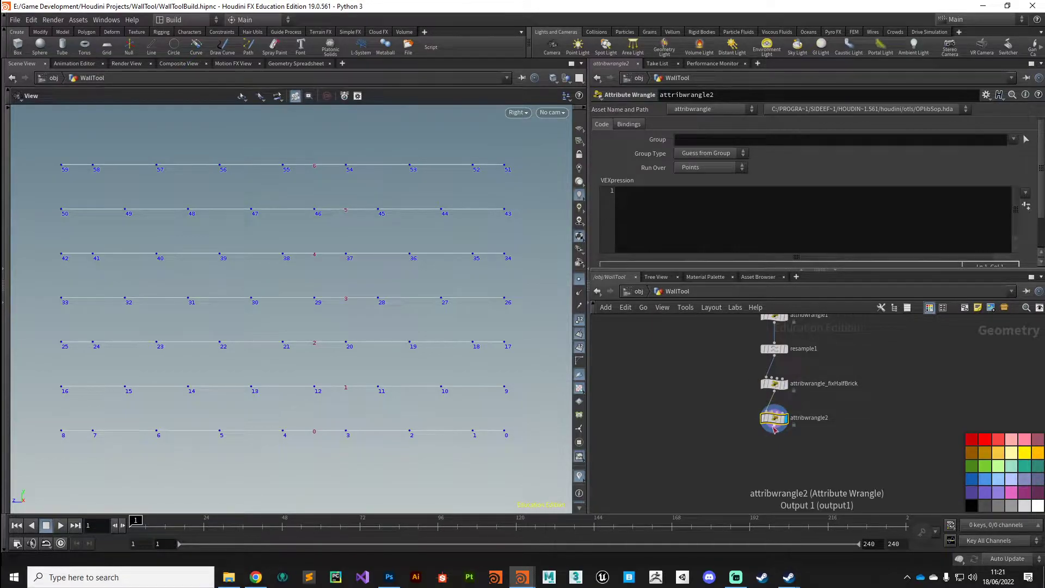
- Rename the new wrangle node as attribwrangle_ShuffleBricks
double_click(827, 419)
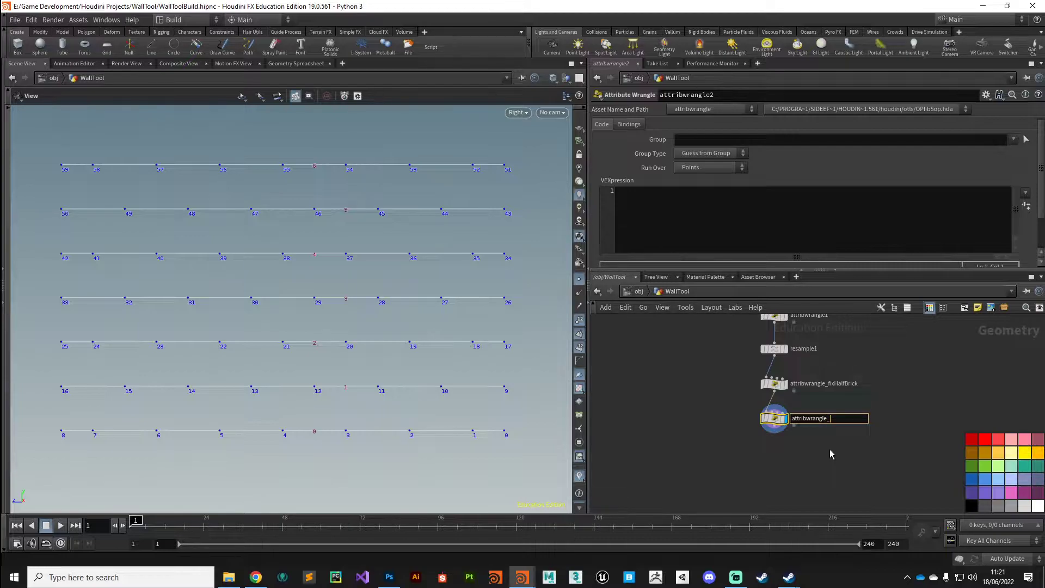
text(_ShuffleBricks)
key(Return)
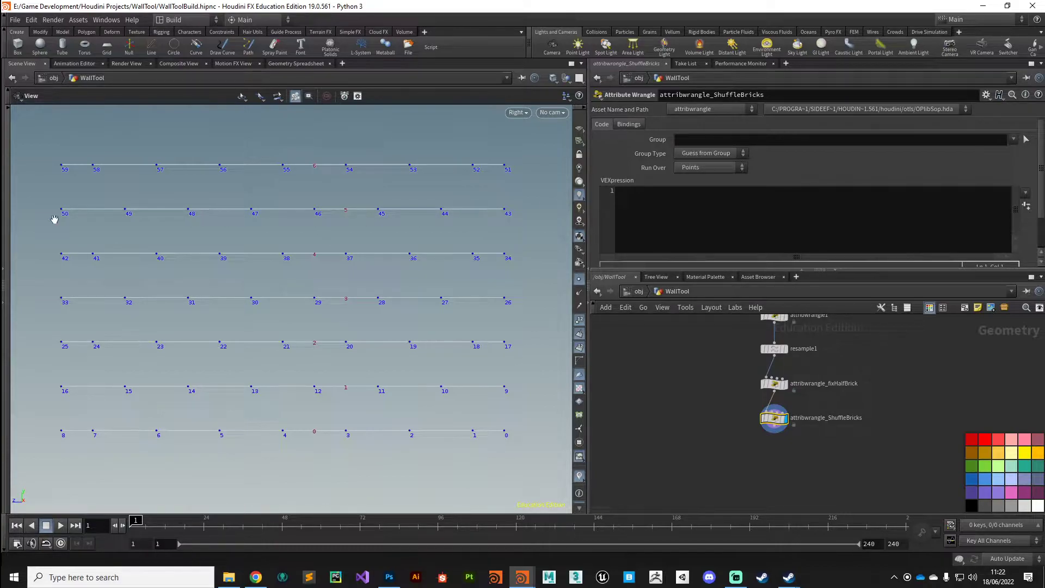
click(664, 197)
text(fla)
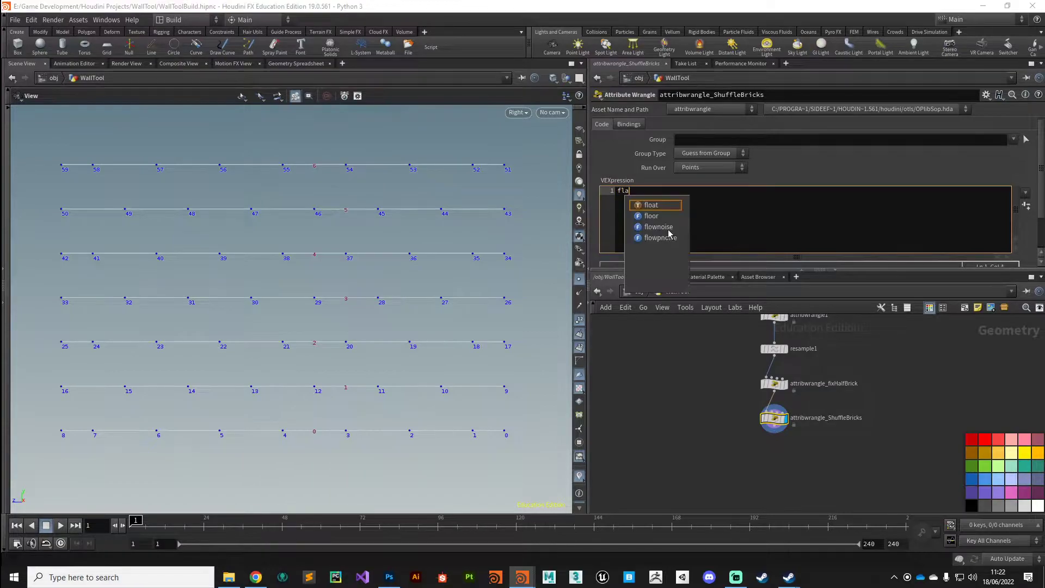
key(BackSpace)
text(oat)
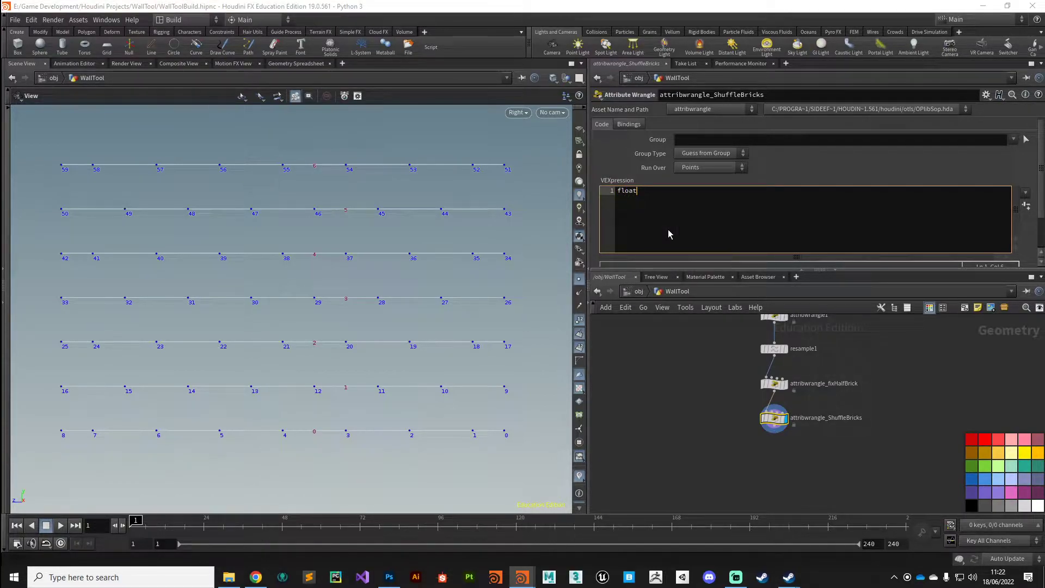
text( randVal =)
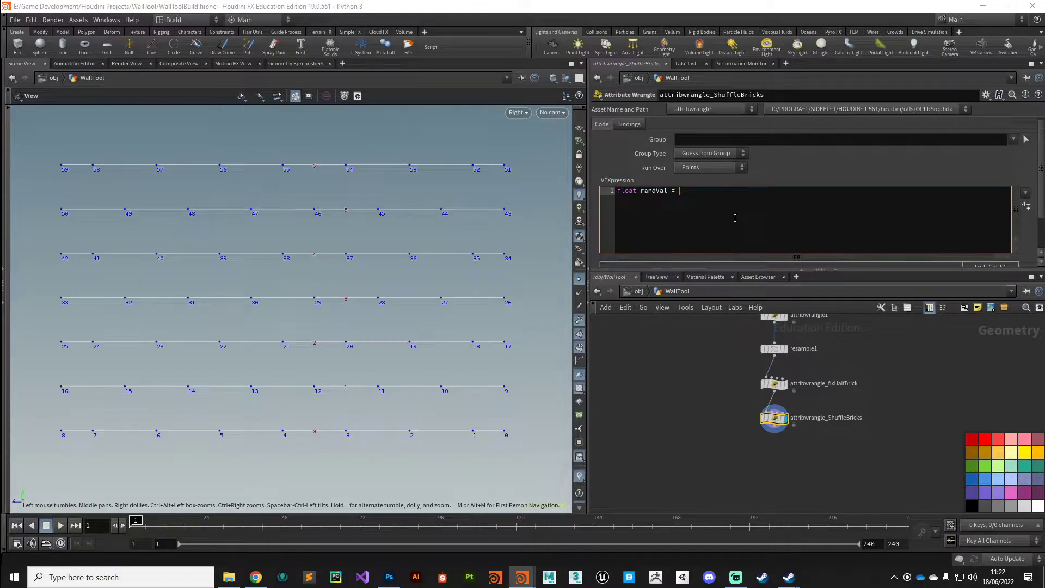
text(rand()
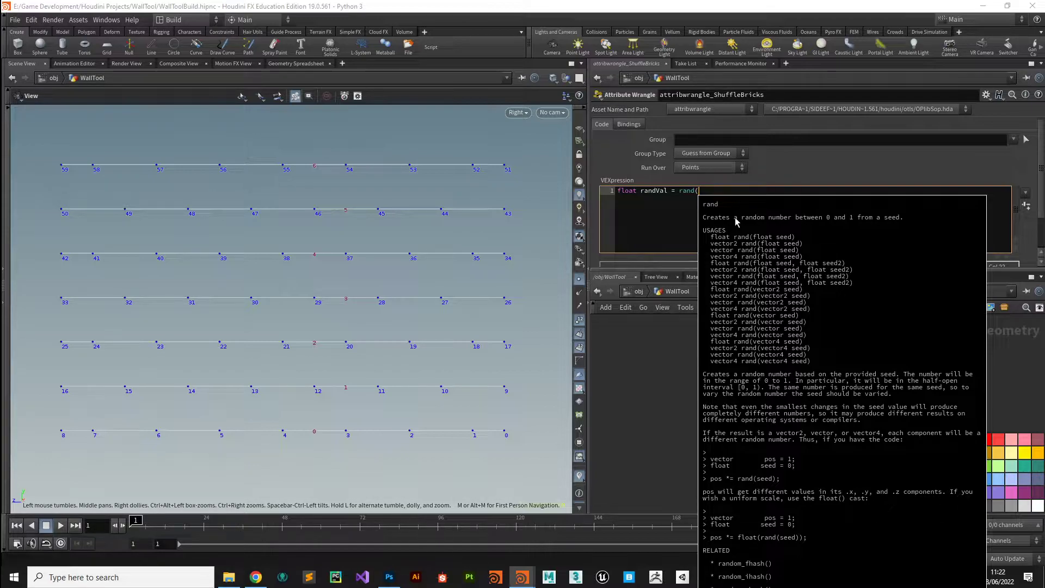
text(@ptnum)
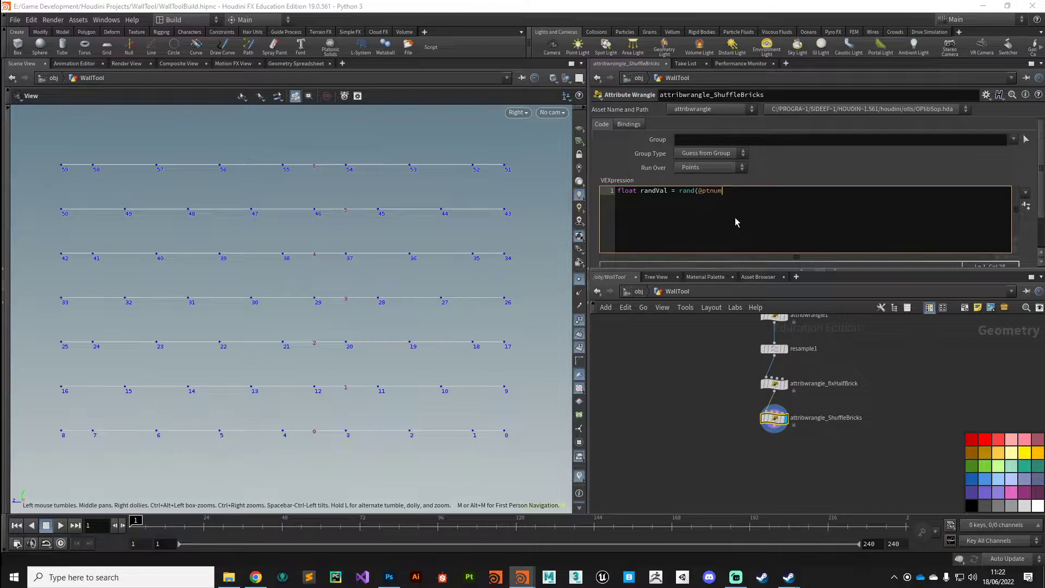
text(.432)
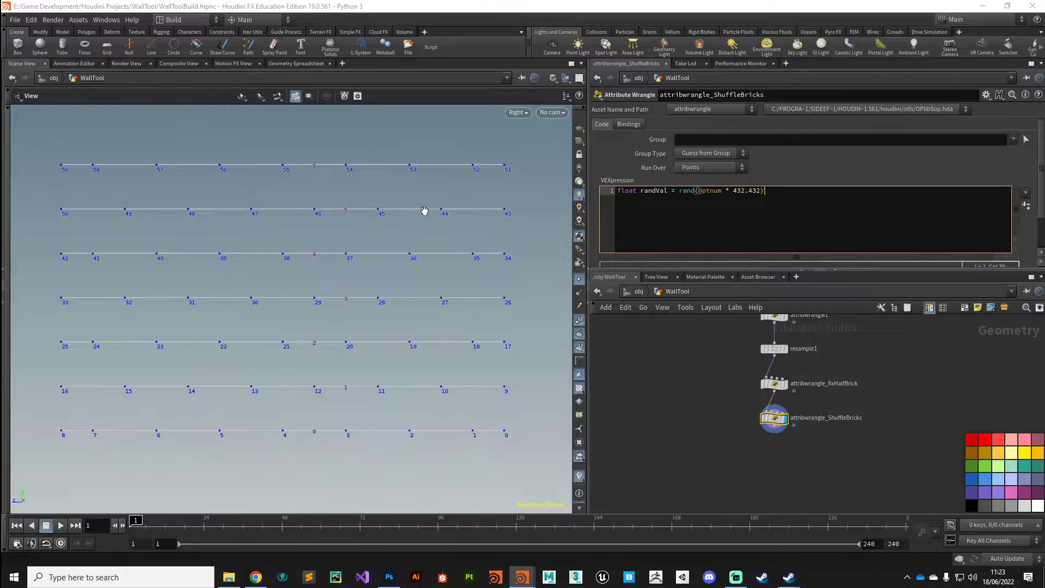
- Subtract 0.5 from the rand() result in parentheses, multiply it by ch("multi") and end the randVal statement
text(-0.5)
text())
click(680, 191)
text(()
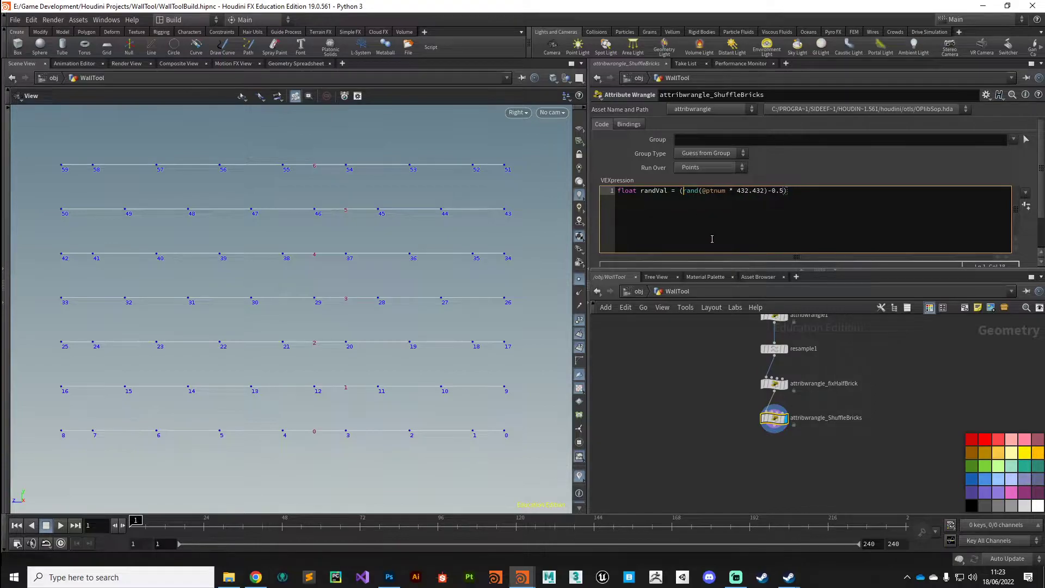
click(745, 191)
text(* ch(")
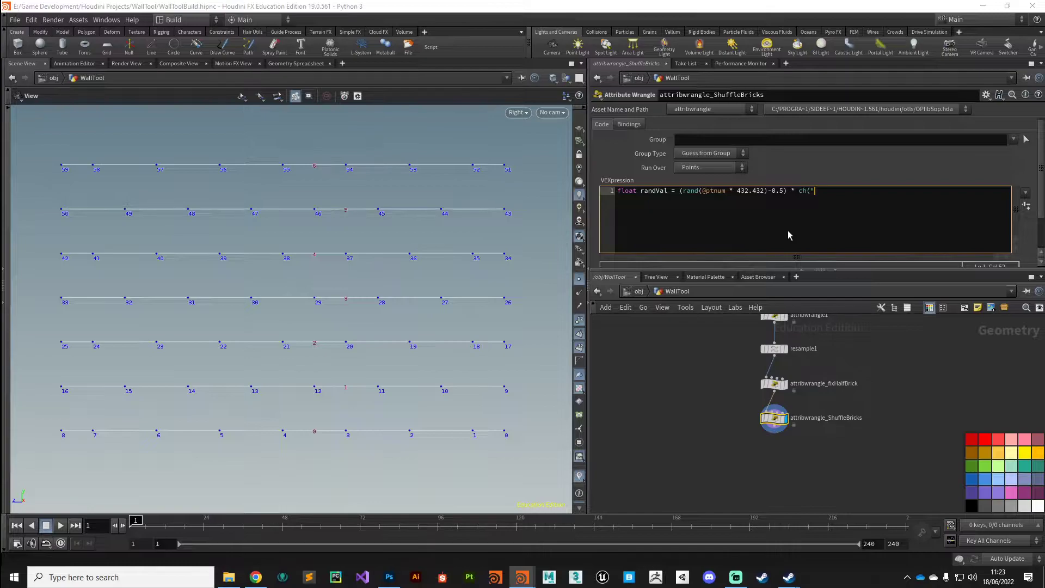
text(multi");)
key(Escape)
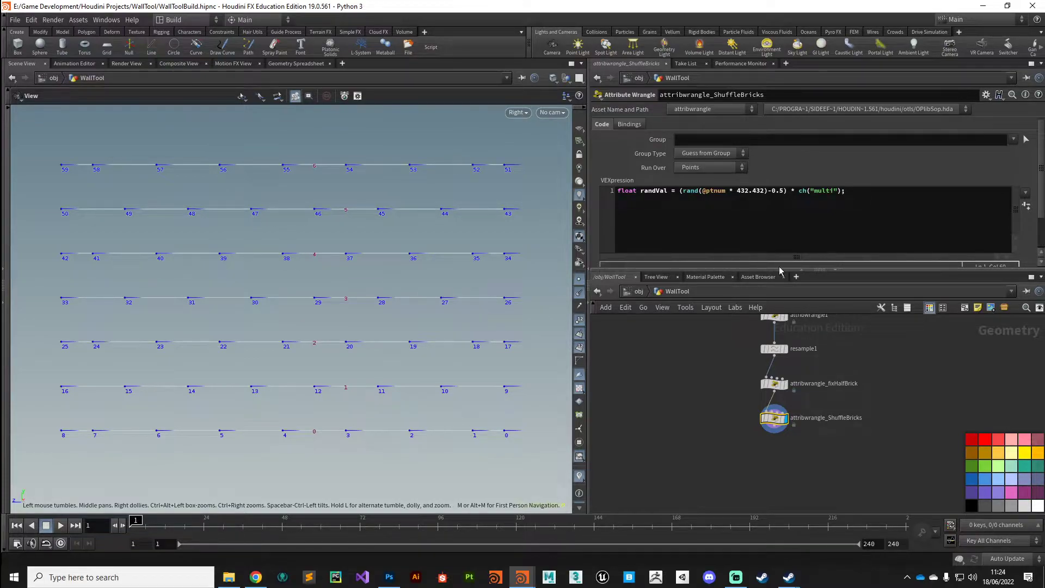
click(861, 194)
key(Return)
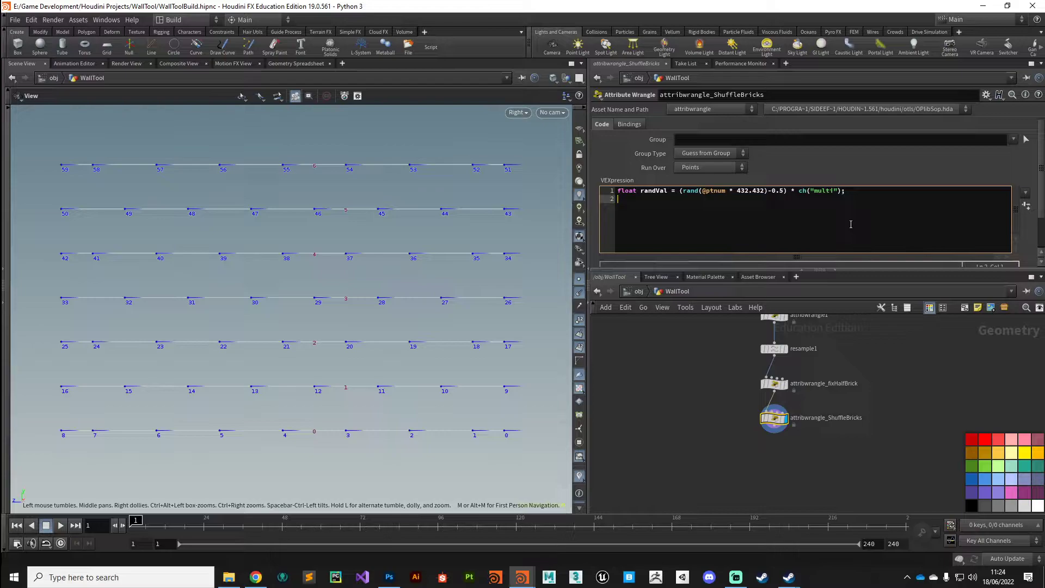
key(Return)
text(int nCount = n)
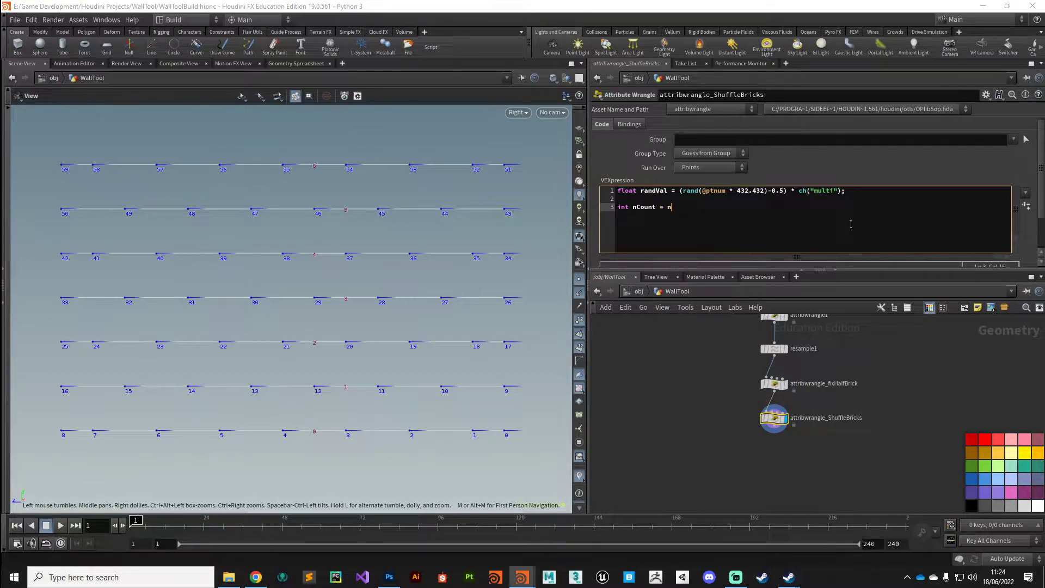
text(eigh)
key(Return)
text((0, @ptnum);)
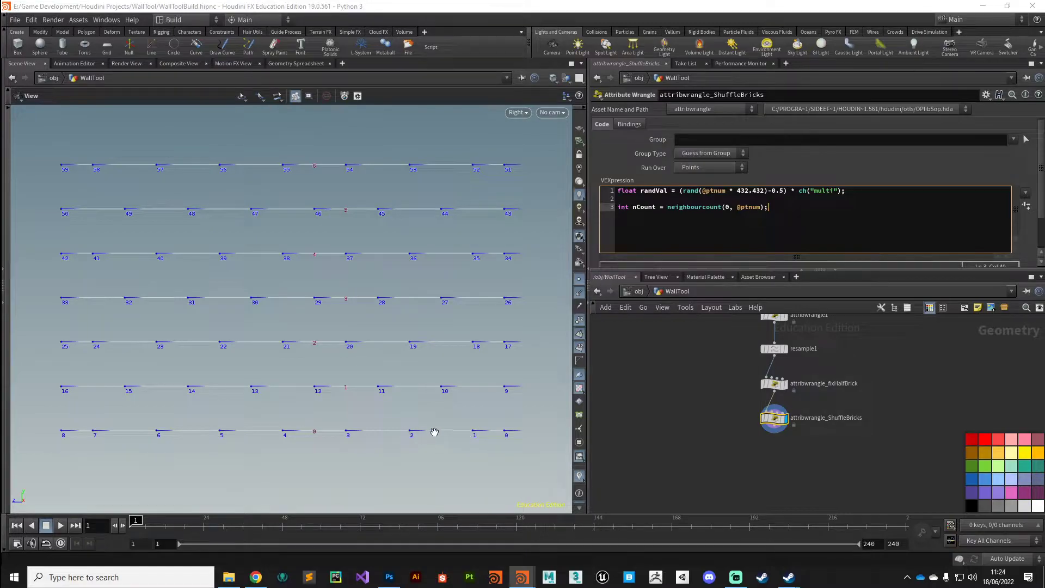
- Add an if(nCount > 1) block containing @P += @N * randVal; to offset the inner points
key(Return)
key(Return)
text(if(nCount > 1))
key(Return)
text({)
key(Return)
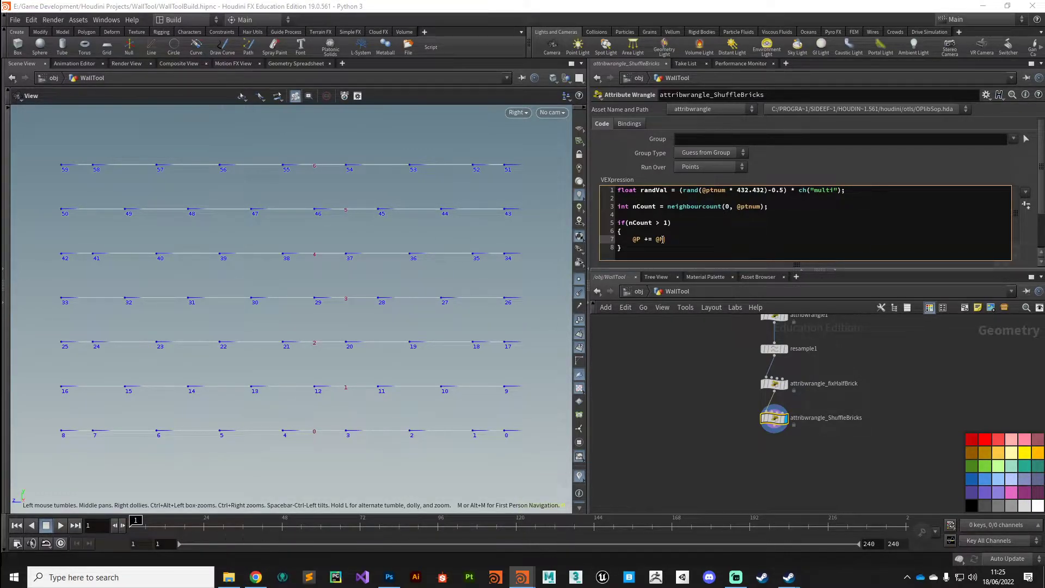
text(randVal;)
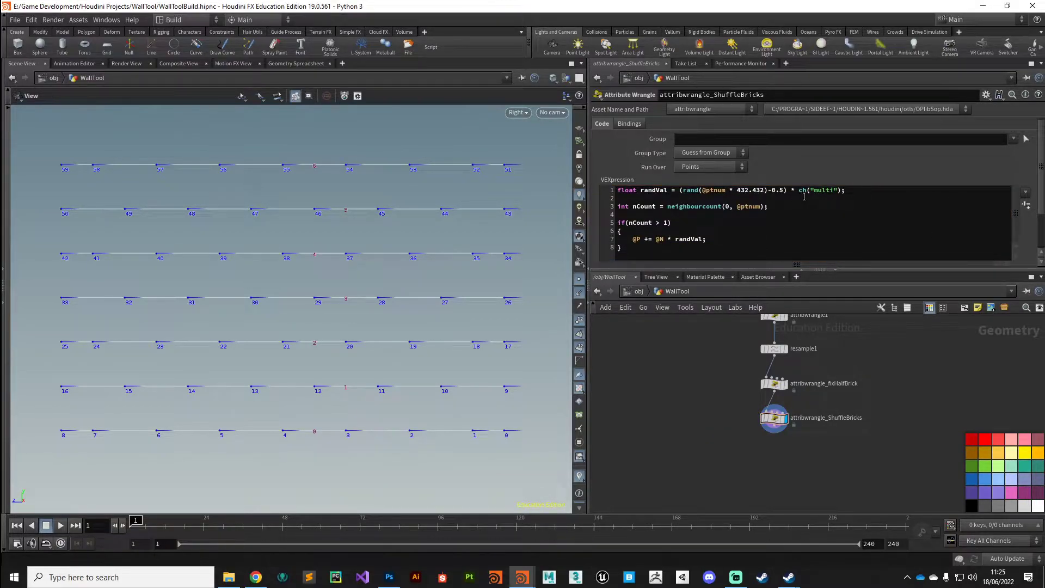
- Create the Multi parameter from the wrangle's channel reference and set it to about 0.172
drag(797, 190, 844, 191)
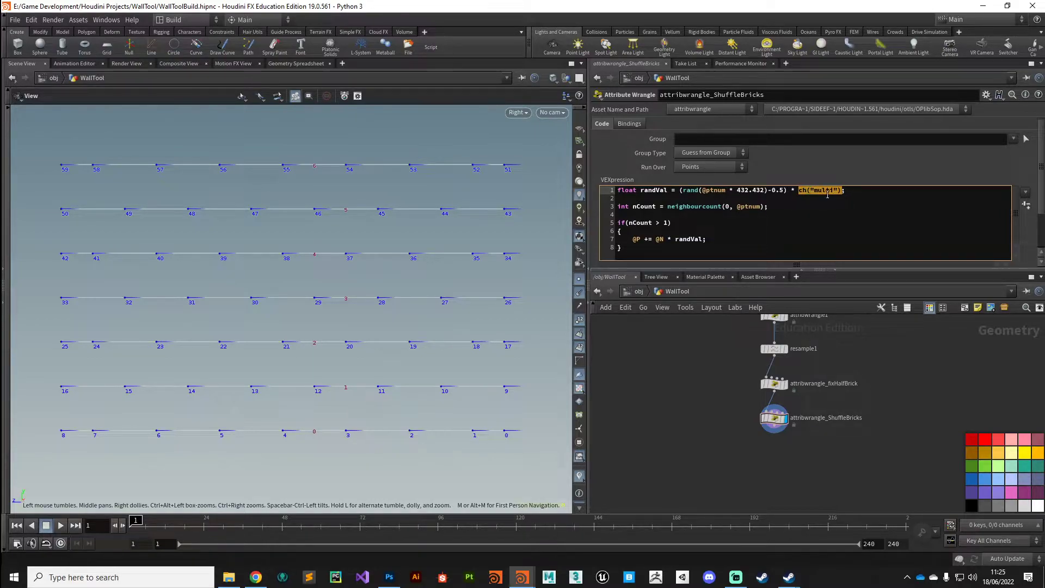
click(1026, 205)
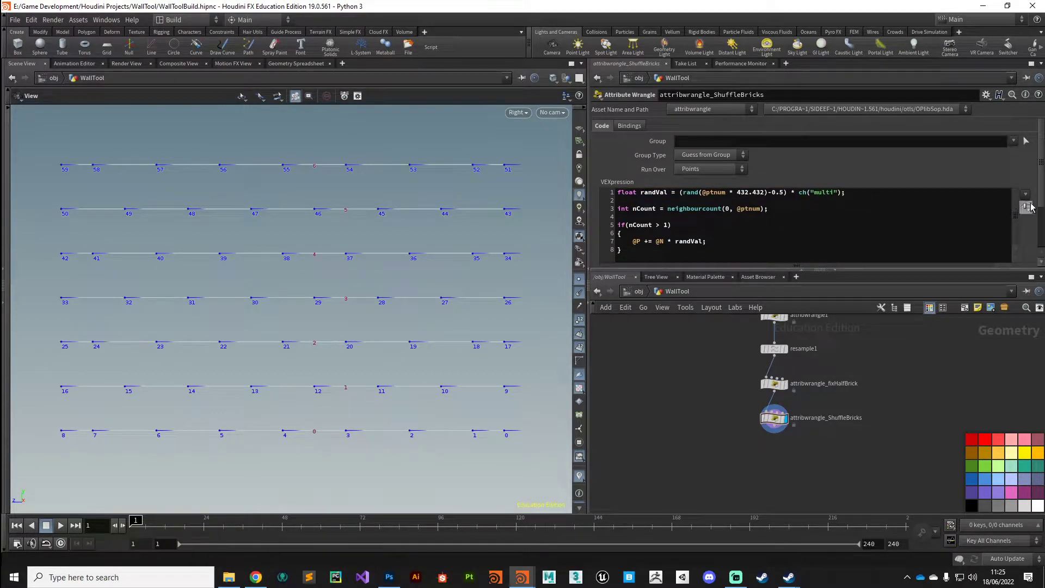
scroll(1041, 219, down, 3)
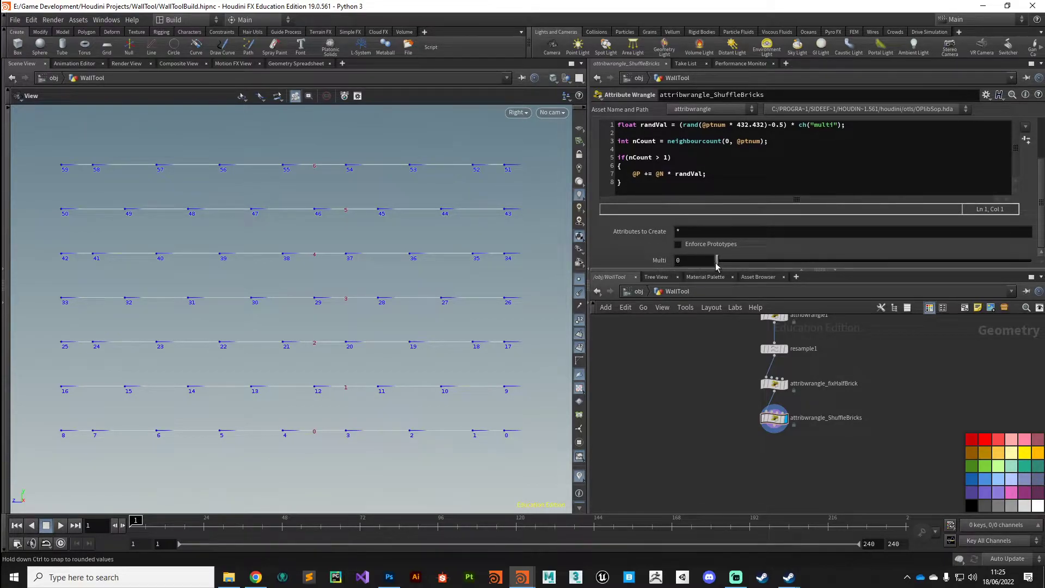
drag(718, 266, 770, 289)
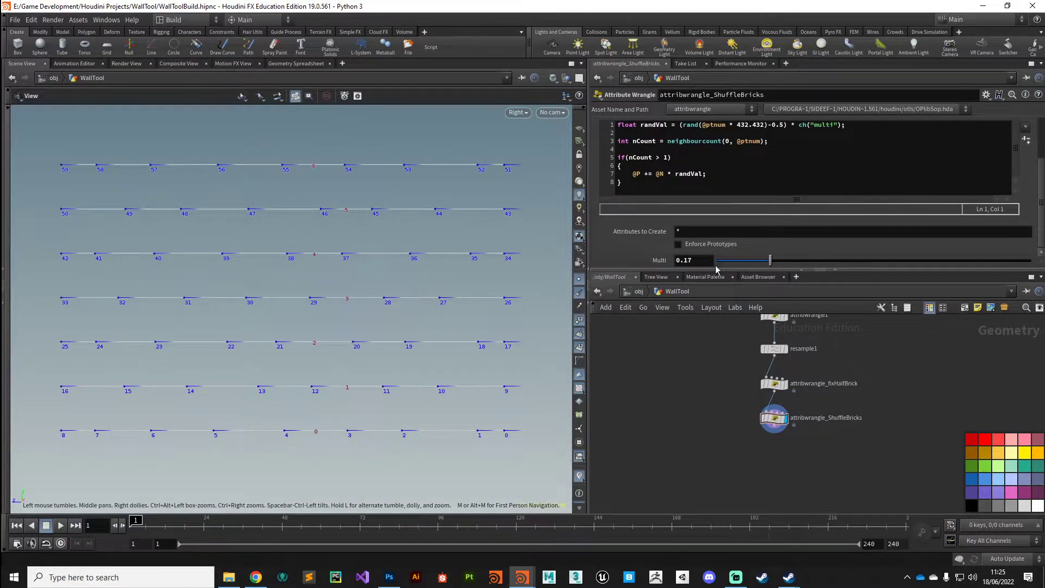
drag(770, 262, 793, 274)
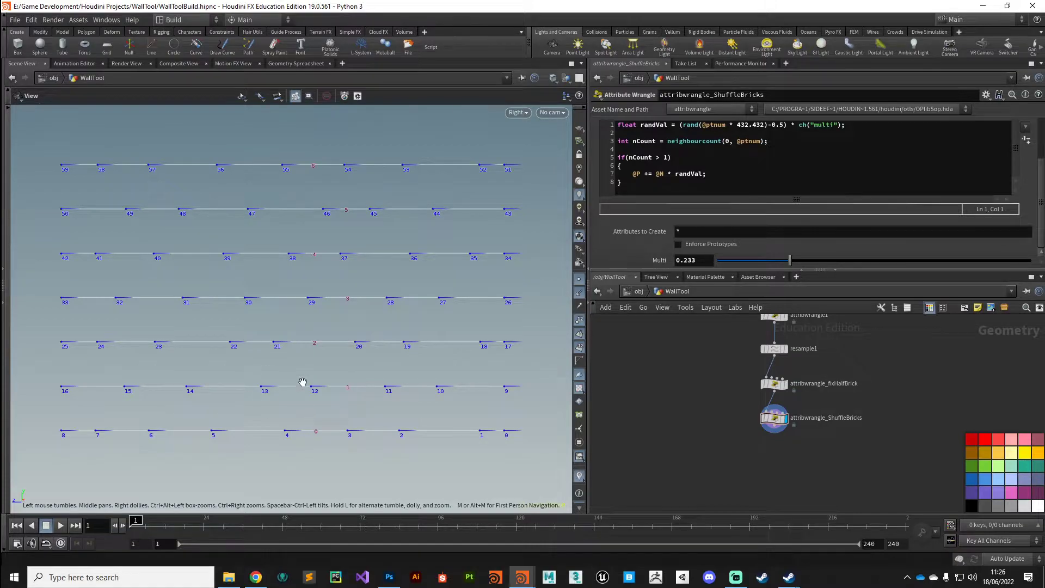
drag(791, 260, 771, 260)
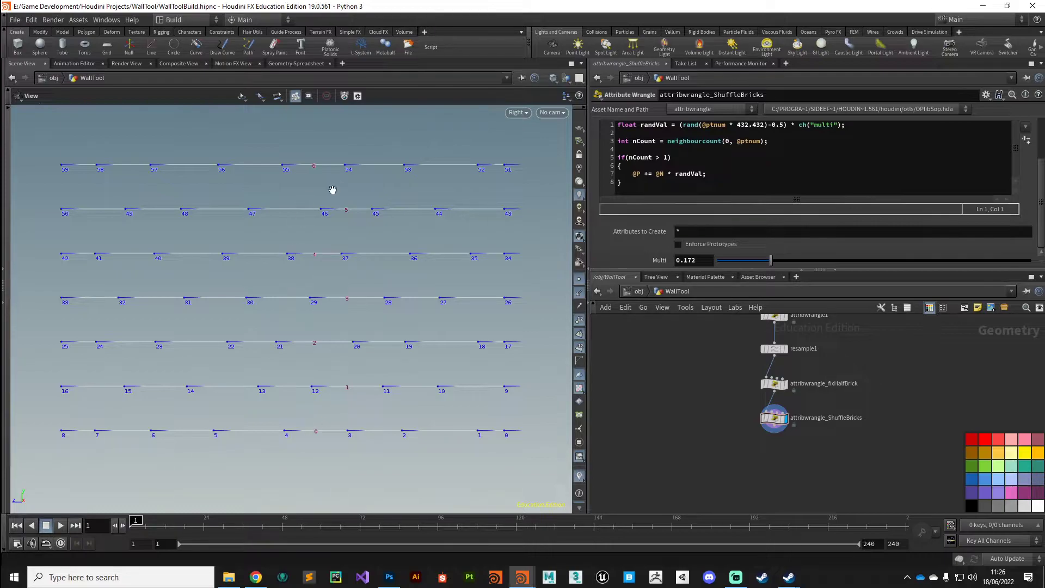
- Add a Convert Line node, connect it below attribwrangle_ShuffleBricks and display its result
middle_drag(770, 470, 785, 423)
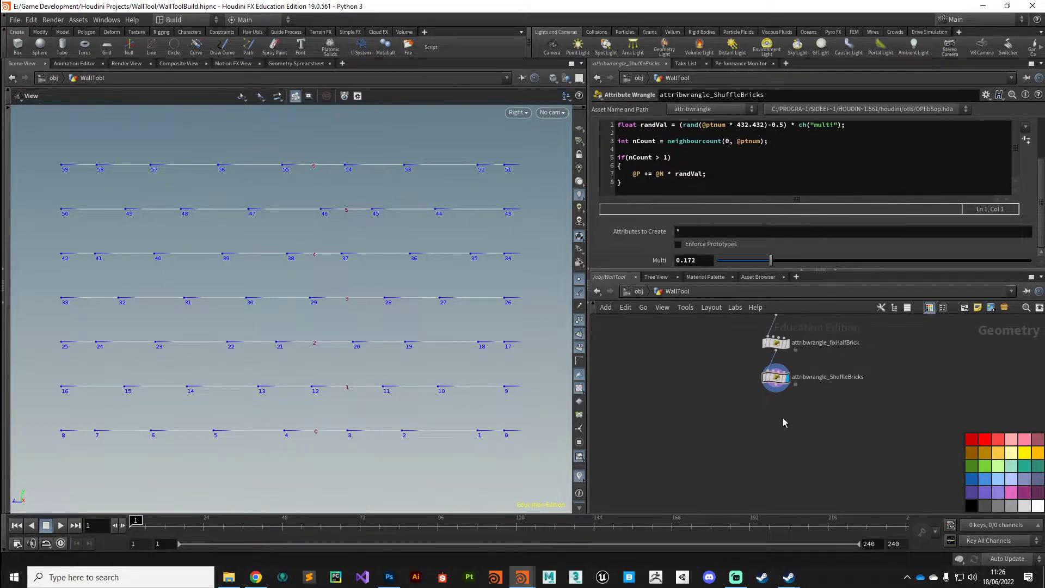
key(Tab)
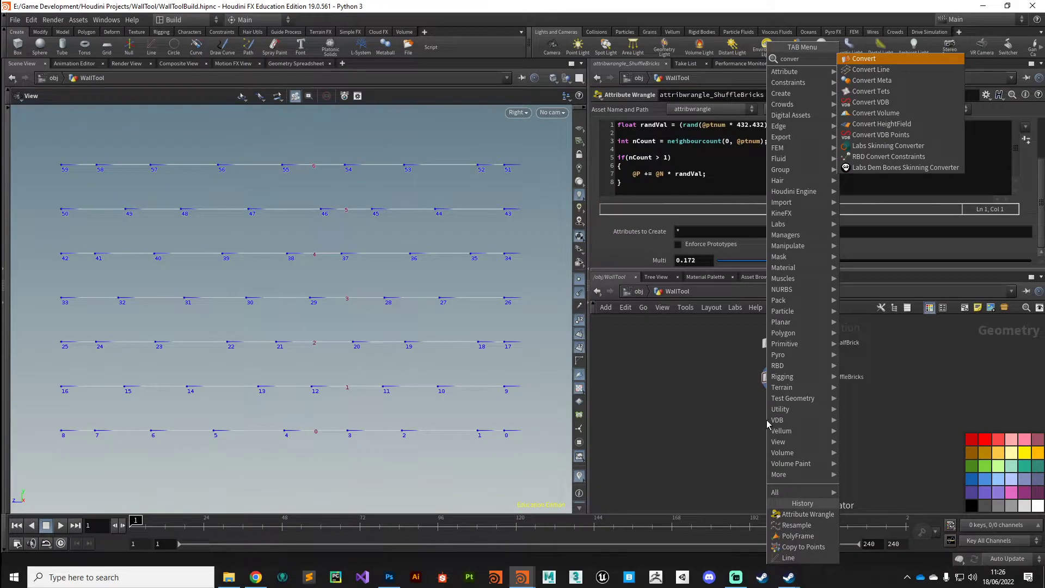
click(903, 67)
click(776, 428)
drag(777, 427, 779, 414)
key(r)
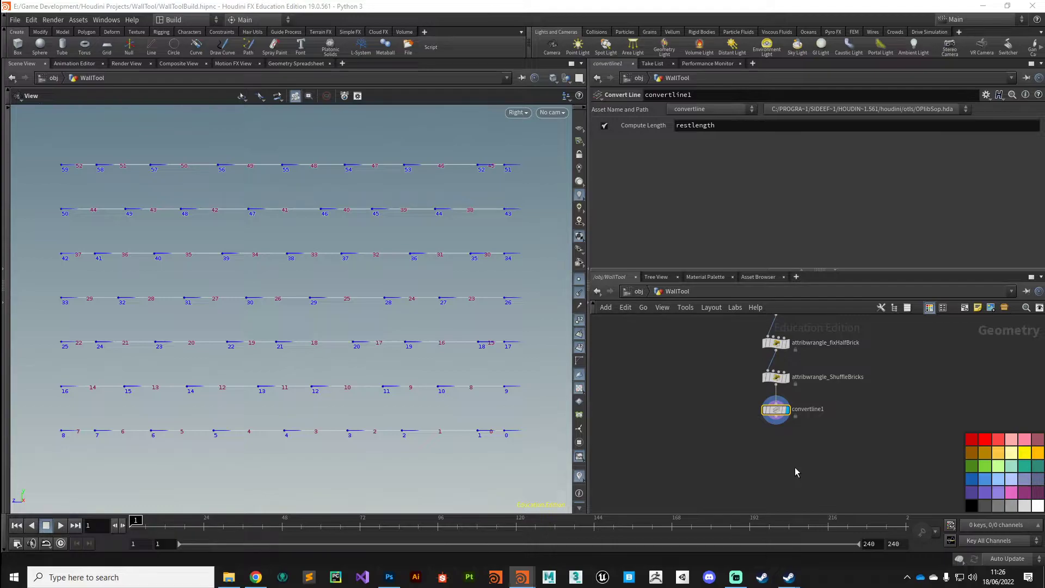
- Add a For-Each Primitive block below the Convert Line node
middle_drag(779, 446, 753, 433)
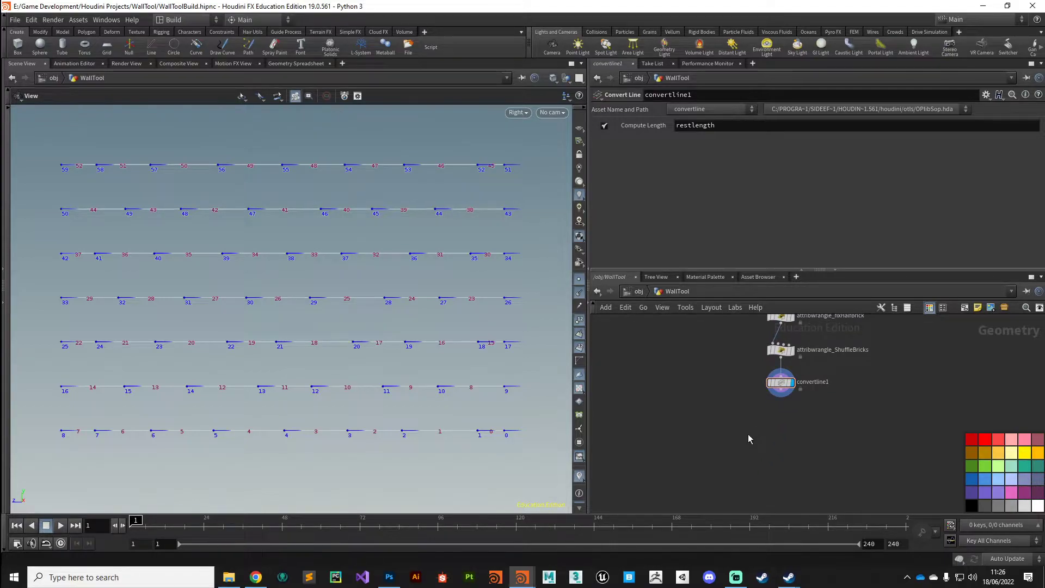
key(Tab)
text(for)
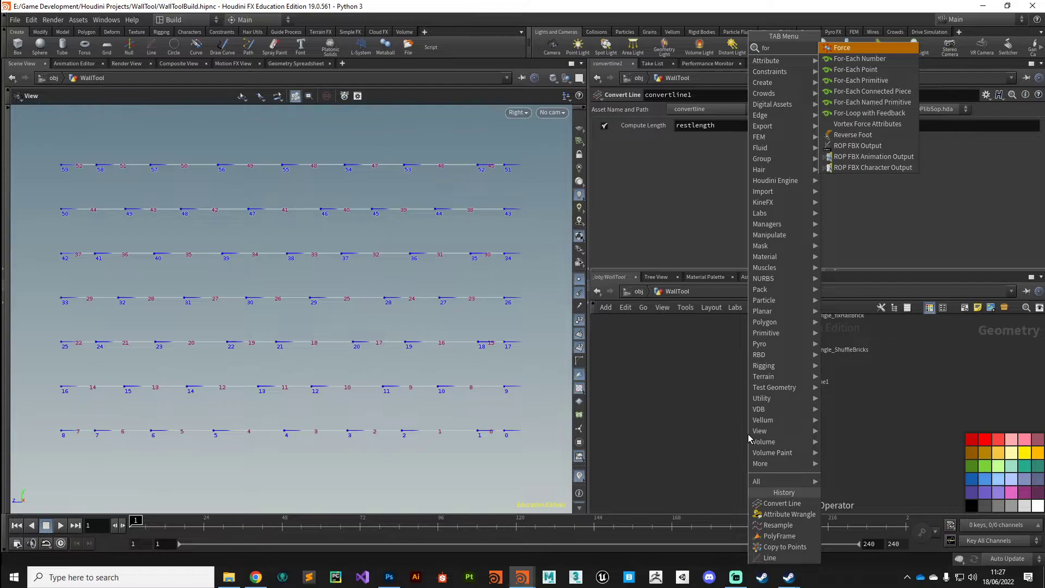
key(Down)
key(Down)
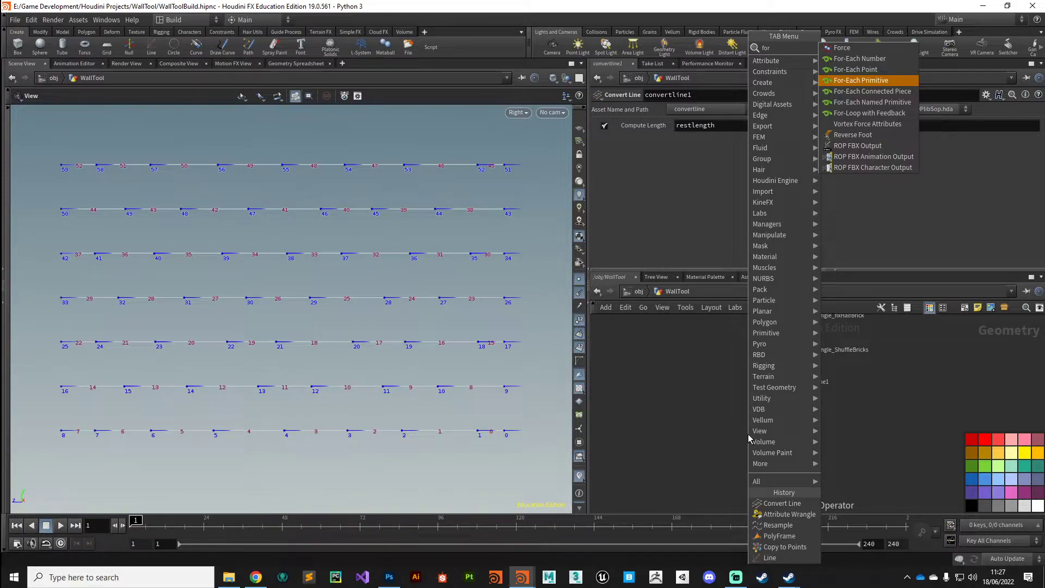
key(Down)
key(Up)
key(Return)
click(718, 427)
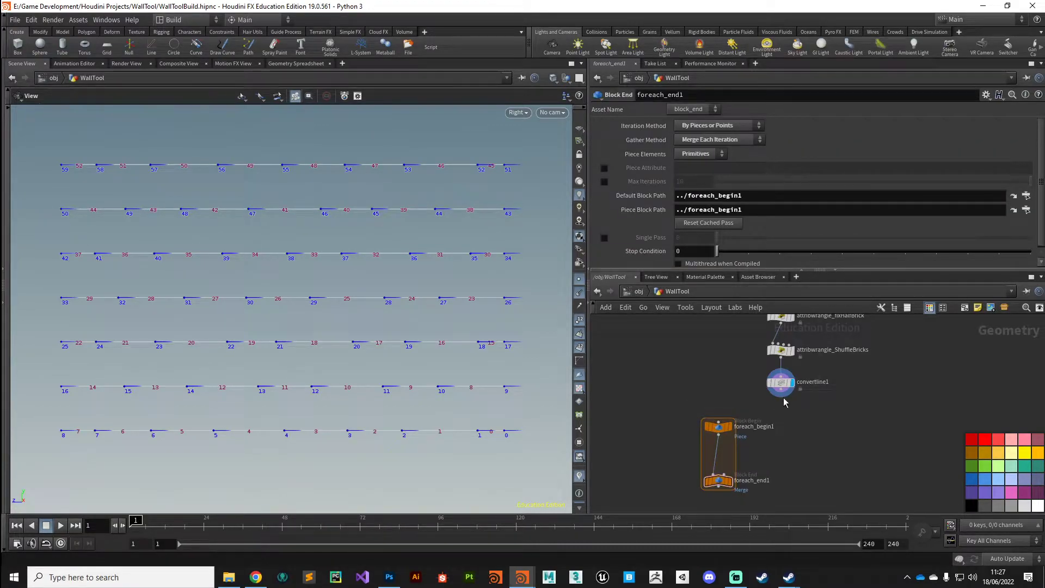
- Connect the Convert Line output to foreach_begin1 and display the loop's begin node
drag(781, 394, 718, 421)
mouse_move(731, 429)
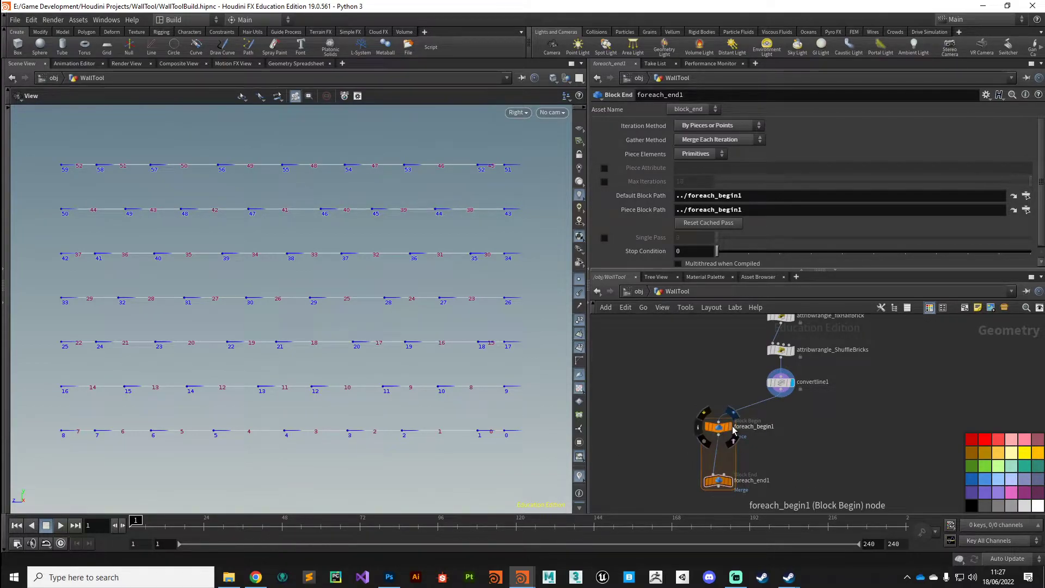
click(730, 428)
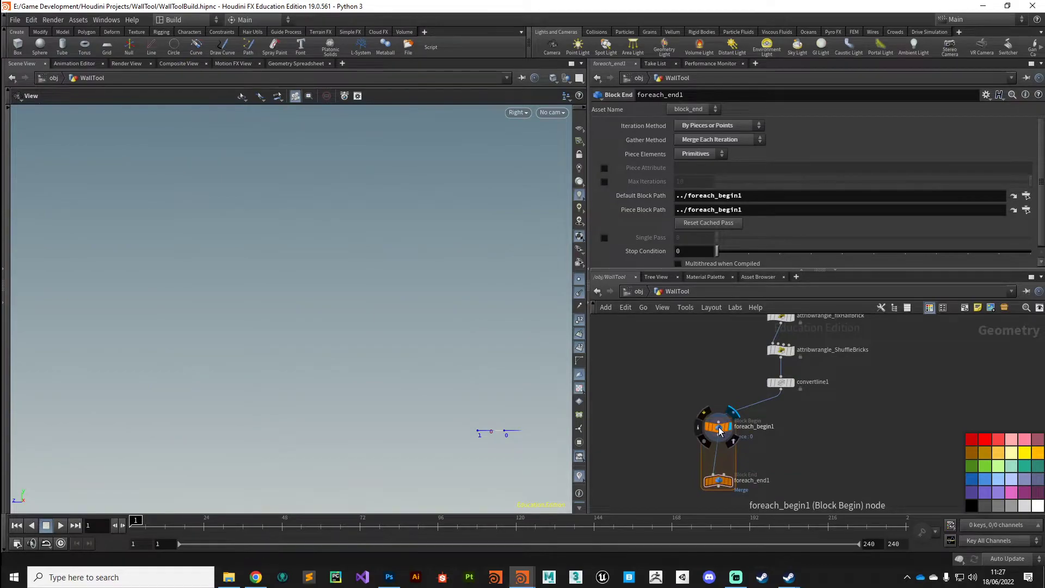
- Display the Convert Line result and move foreach_end1 farther below foreach_begin1 to make room inside the loop
click(719, 430)
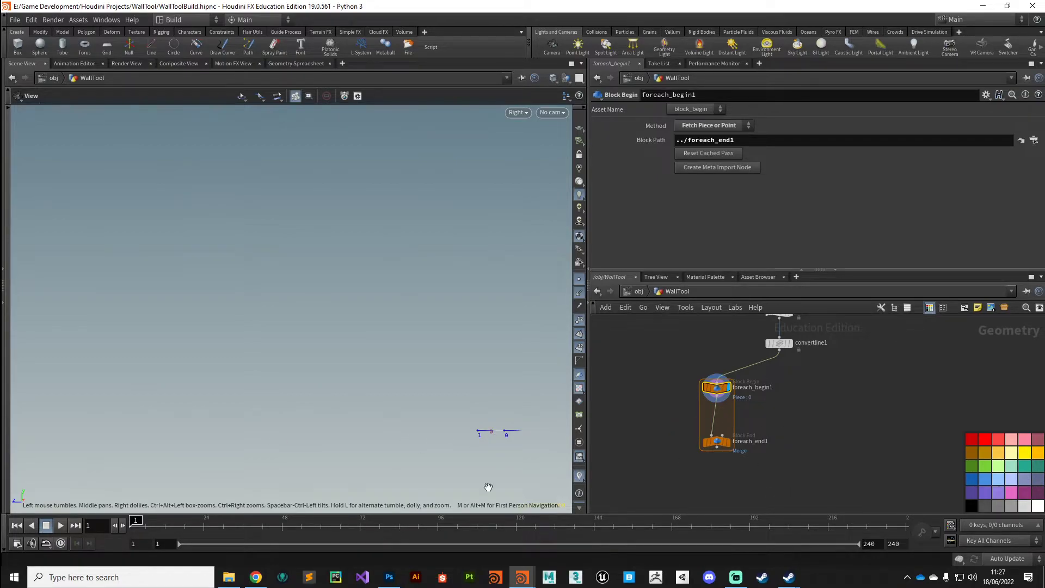
click(788, 349)
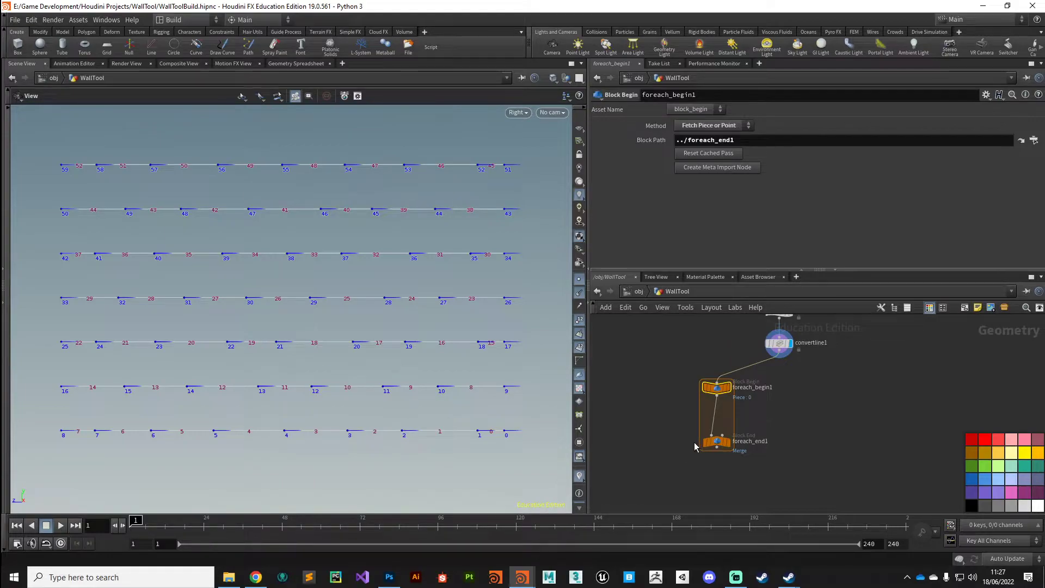
middle_drag(652, 468, 660, 393)
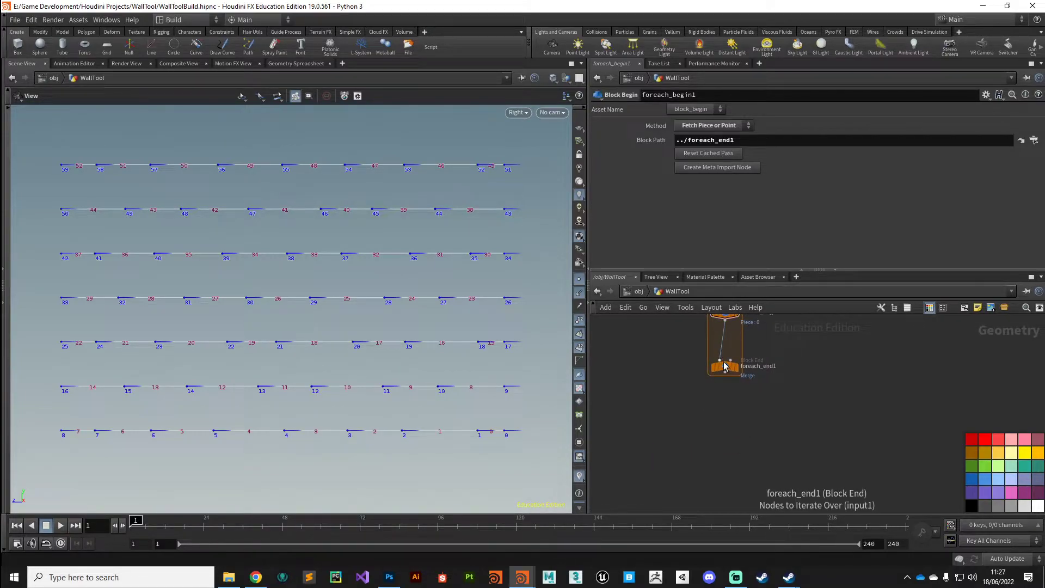
drag(727, 373, 728, 469)
middle_drag(681, 387, 733, 418)
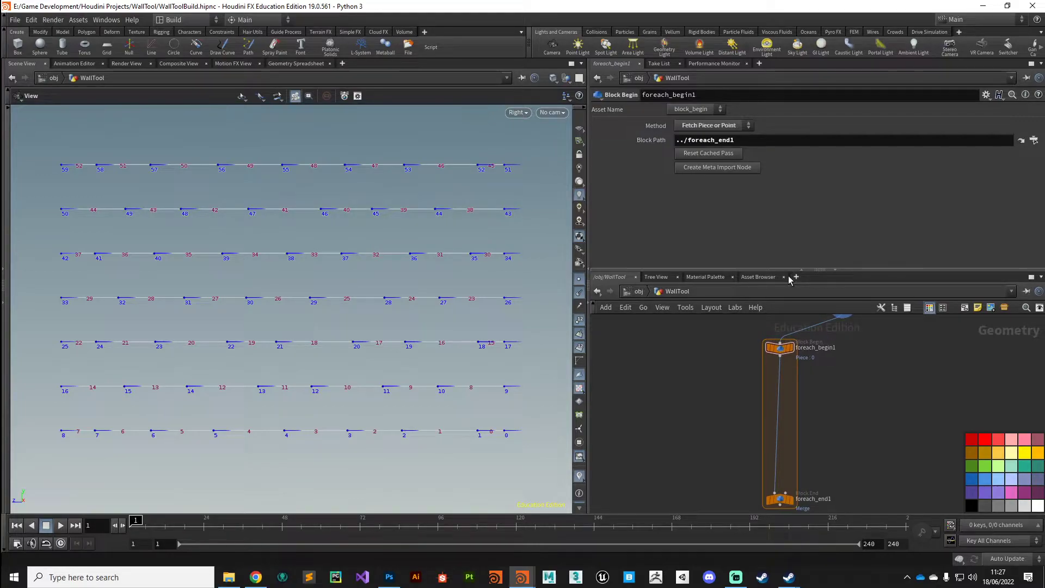
drag(789, 269, 789, 242)
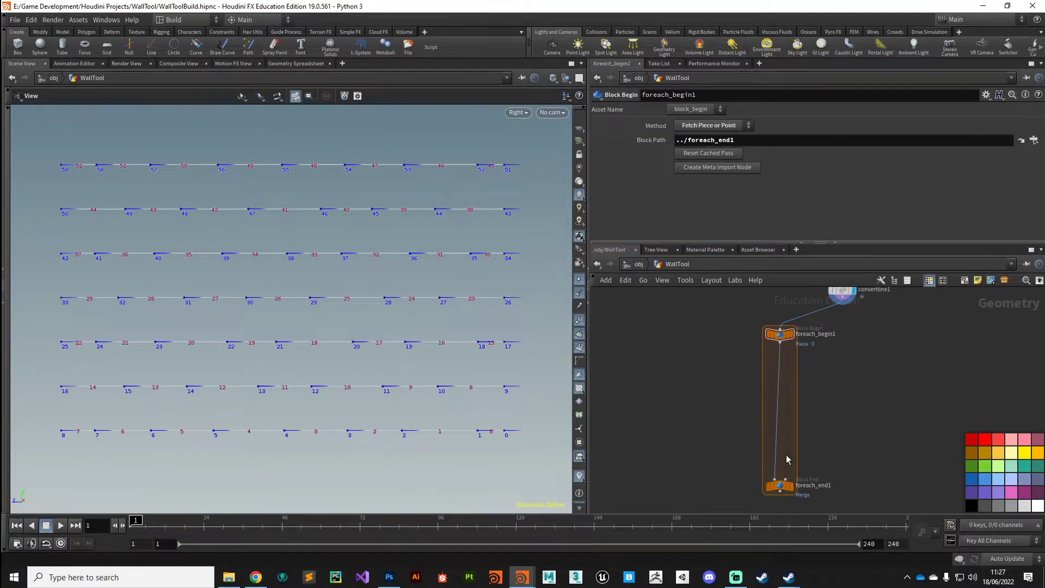
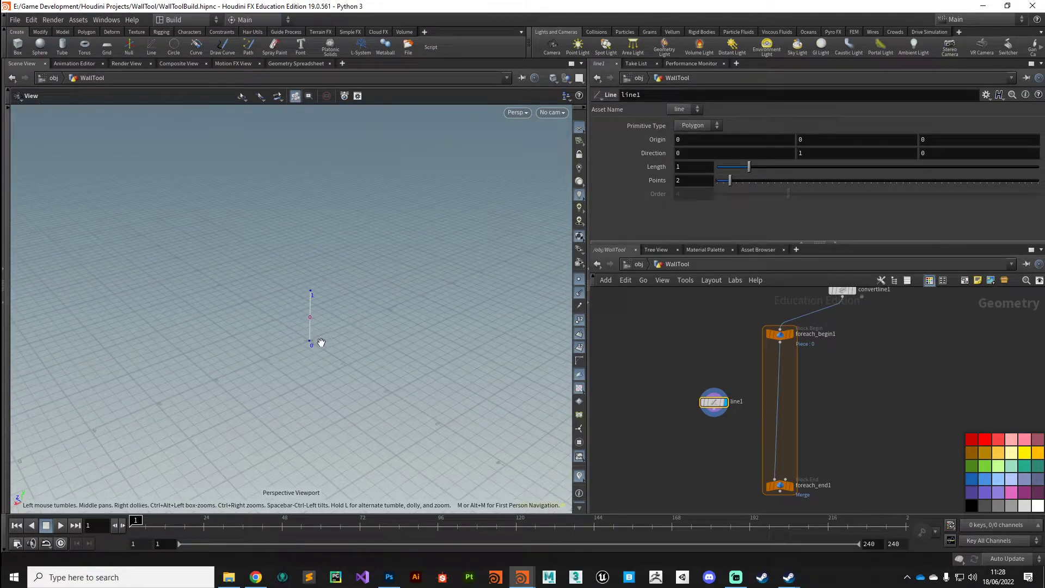
- Set the direction of the line1 node to 1, 0, 0
click(818, 153)
text(0)
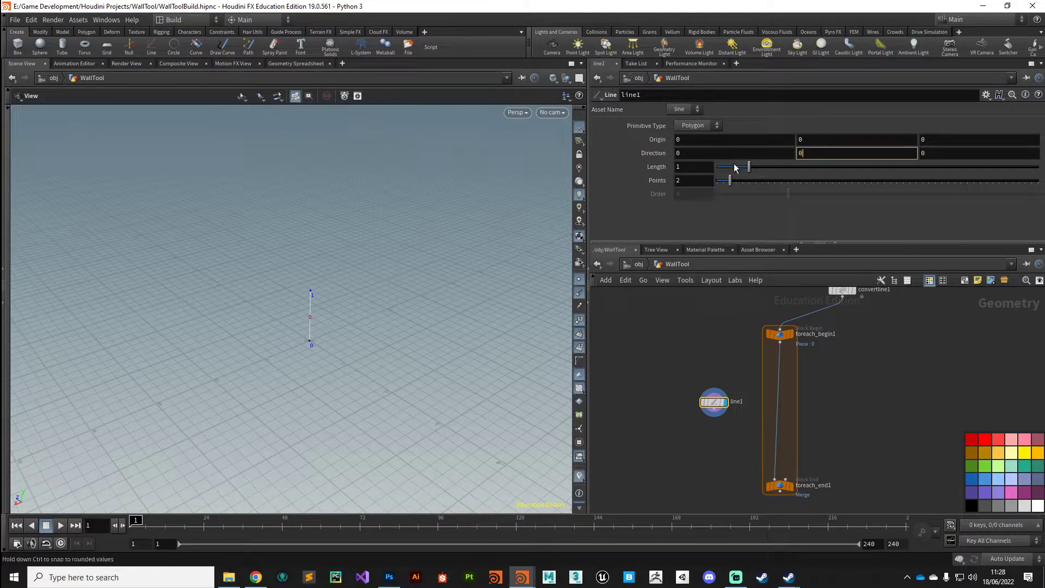
click(733, 153)
text(1)
key(Return)
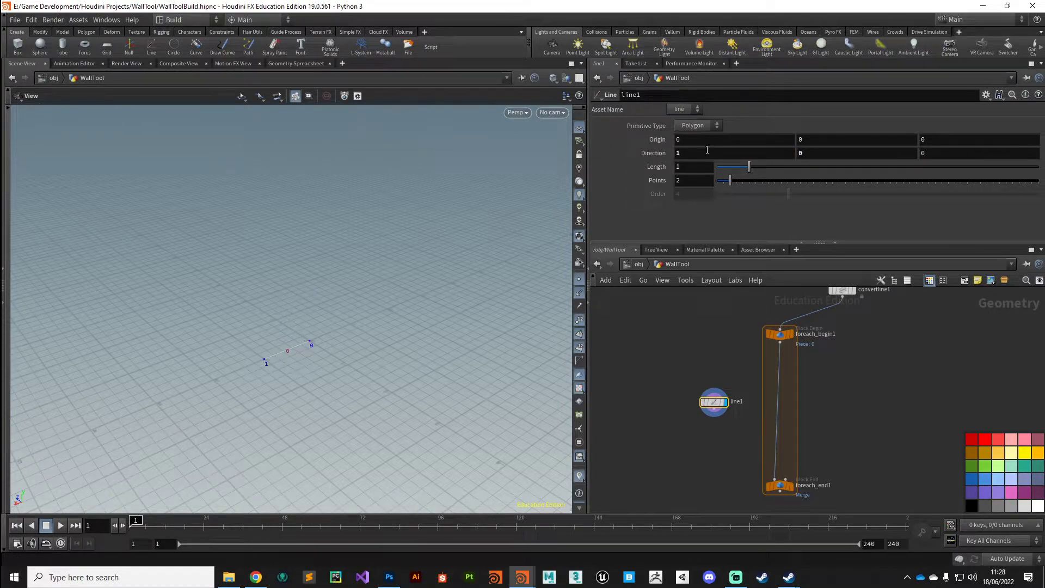
- Reference the line's length in its X origin and edit the expression to -ch("dist")/2 so the line is centred
click(684, 168)
drag(677, 168, 681, 142)
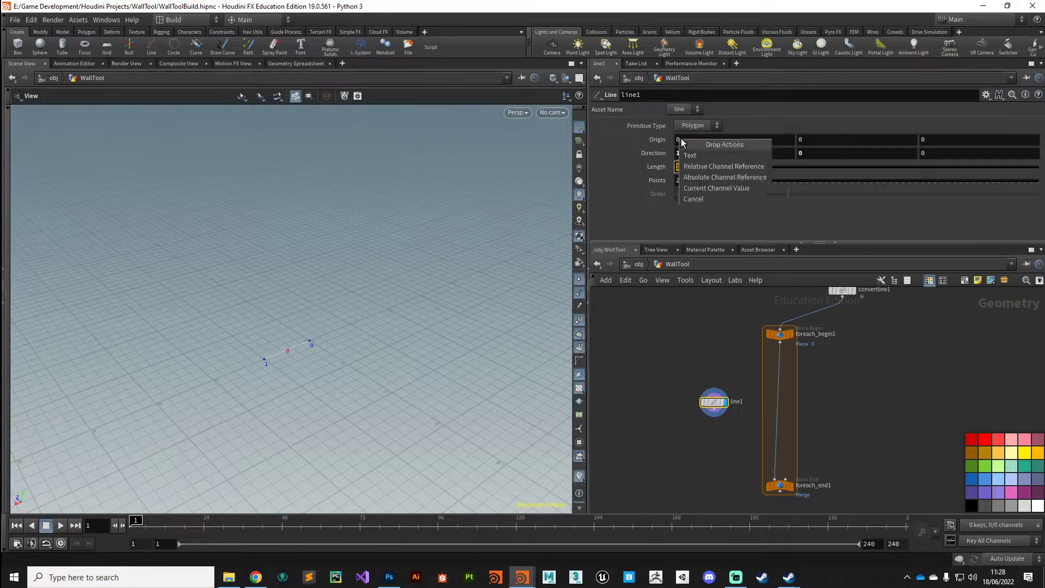
click(699, 166)
click(707, 140)
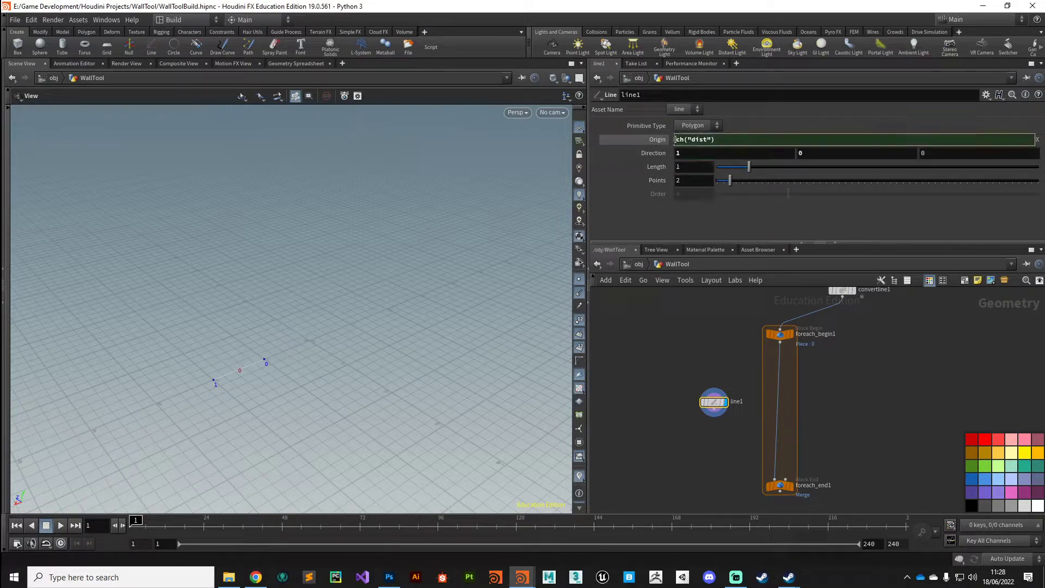
key(Home)
text(-)
text(/2)
key(Return)
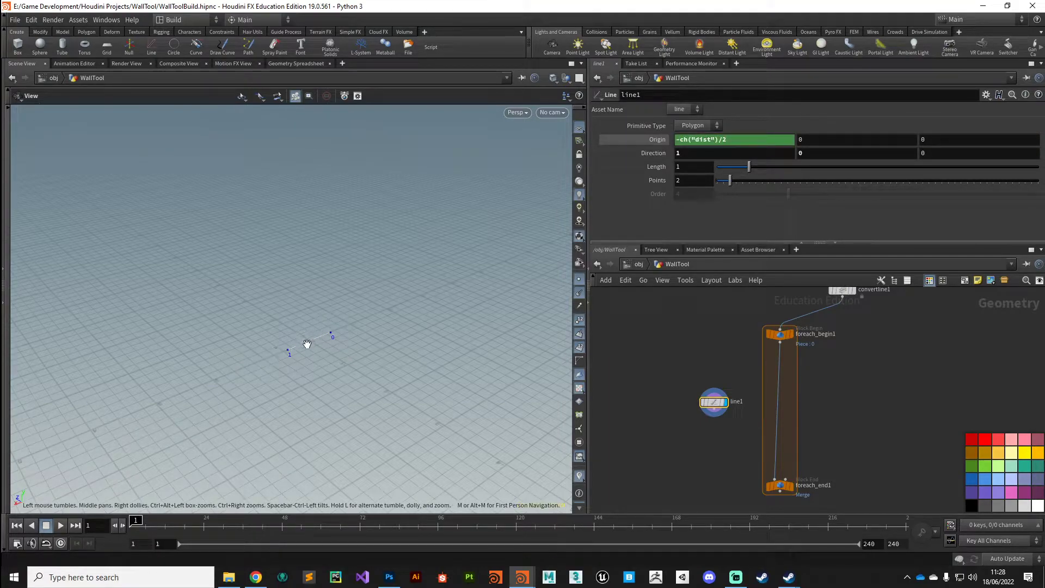
- Test the centring by shortening the line's length to 0.41
scroll(339, 327, up, 5)
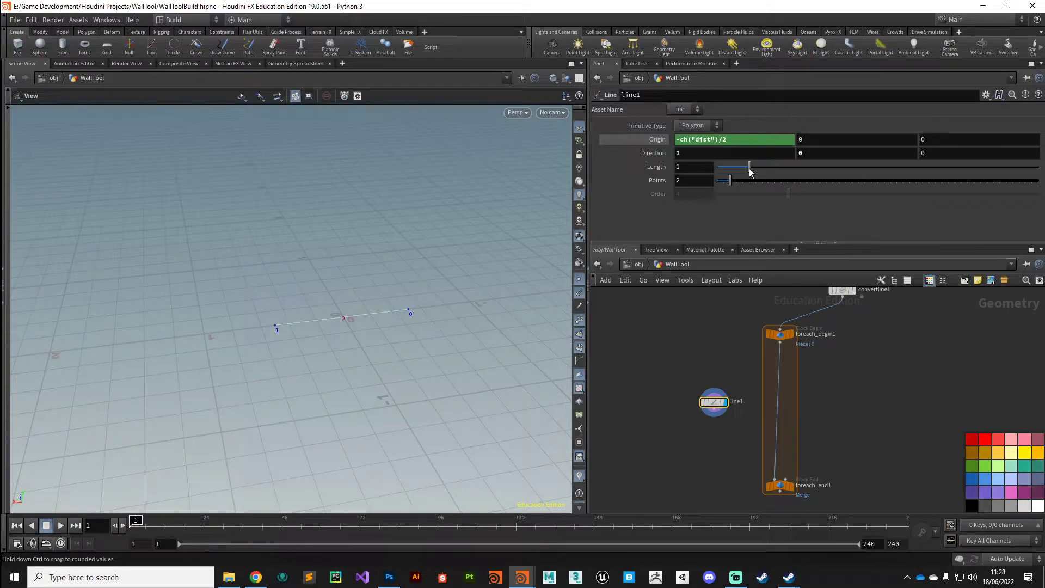
drag(750, 171, 731, 173)
drag(331, 315, 361, 377)
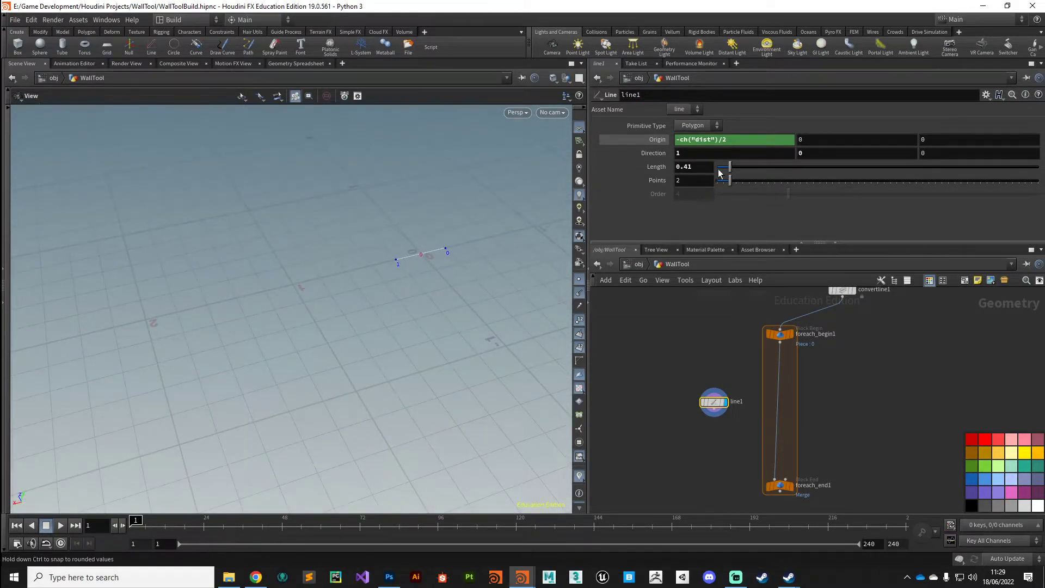
- Set the line's length to 0.3
click(699, 168)
text(.)
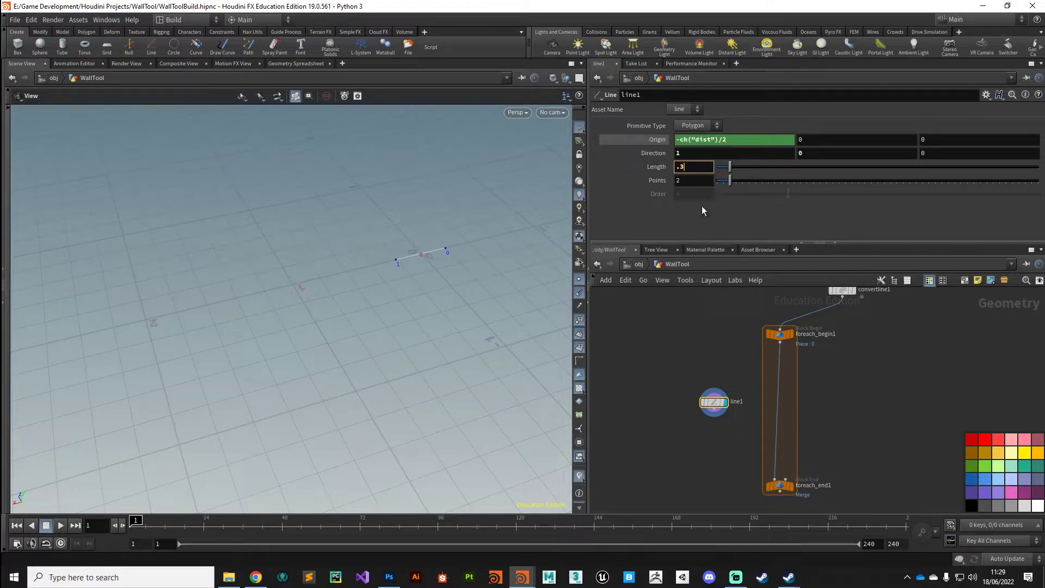
text(3)
key(Return)
- Move the Line node farther from the loop, rename it line_brickDepth and colour it pale yellow
mouse_move(718, 404)
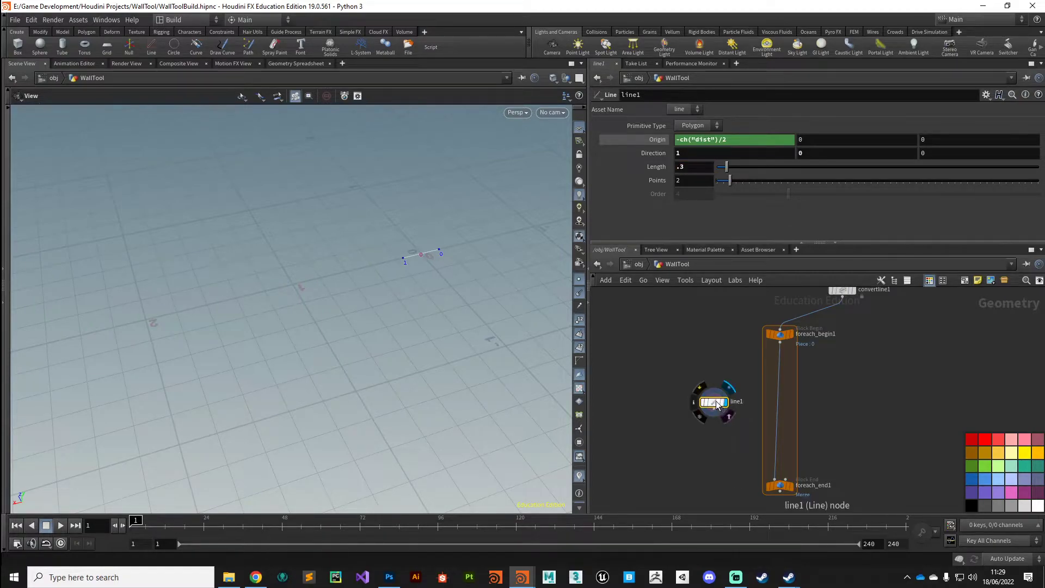
drag(718, 404, 675, 397)
double_click(699, 395)
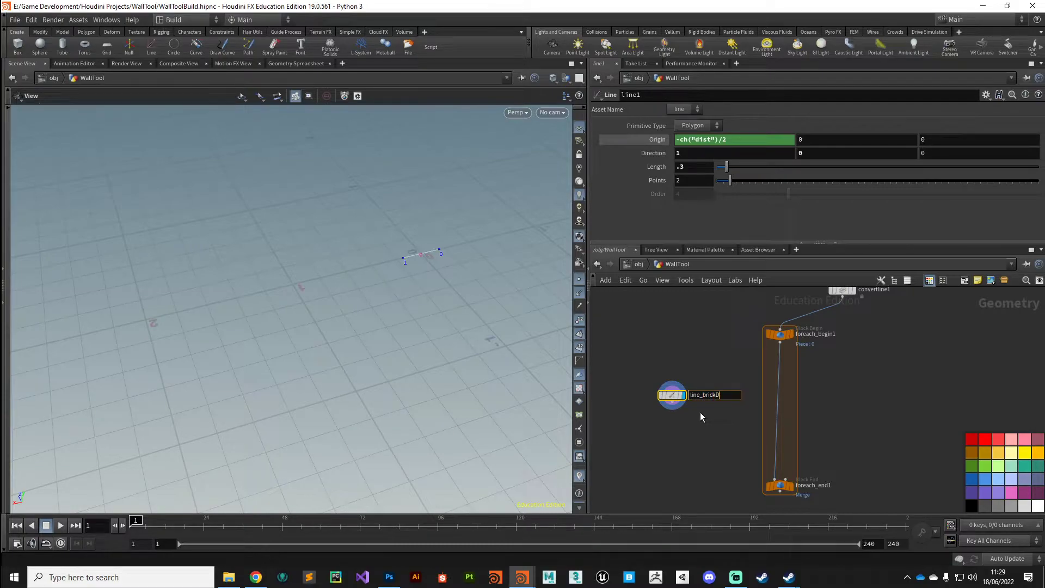
text(line_brickDepth)
key(Return)
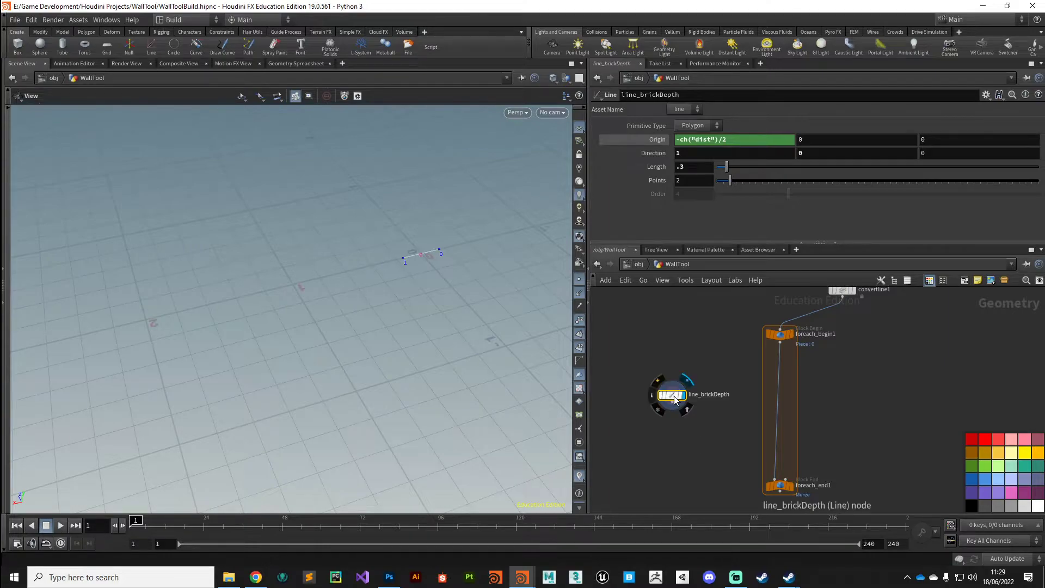
click(1010, 451)
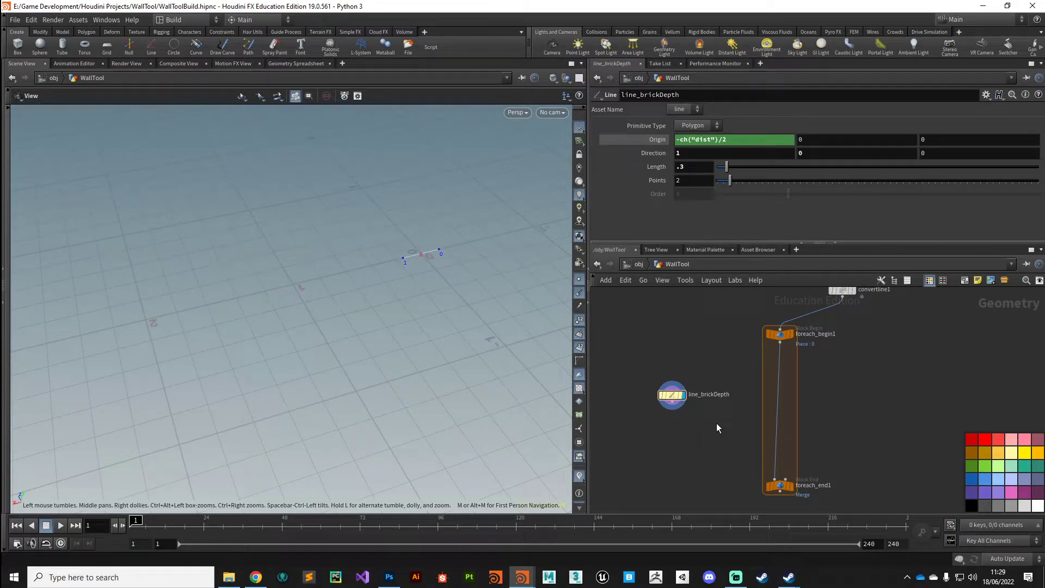
- Display the single segment from foreach_begin1 and turn off the point normals in the viewport
click(793, 336)
key(f)
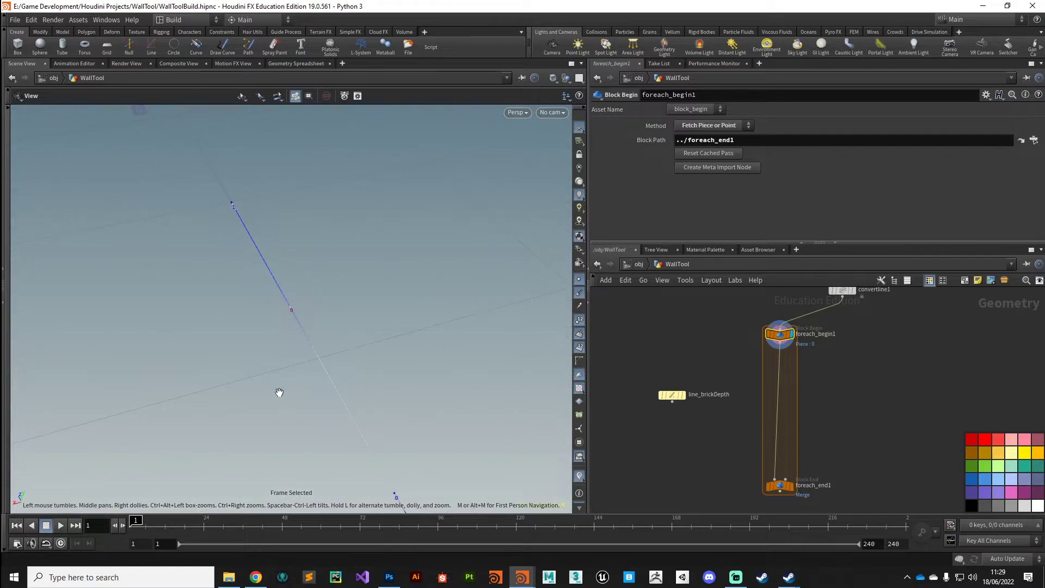
drag(279, 392, 559, 297)
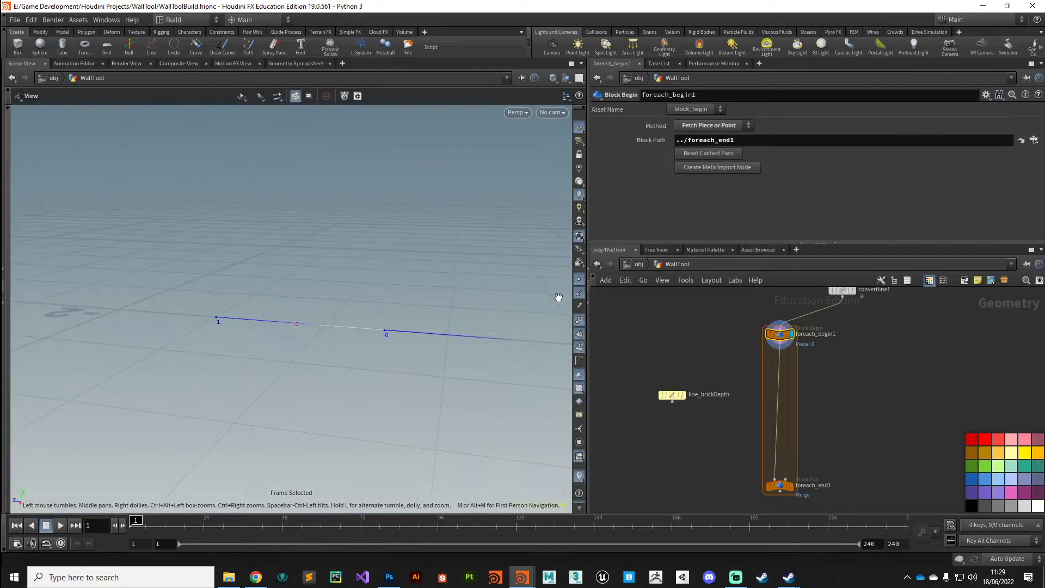
click(580, 295)
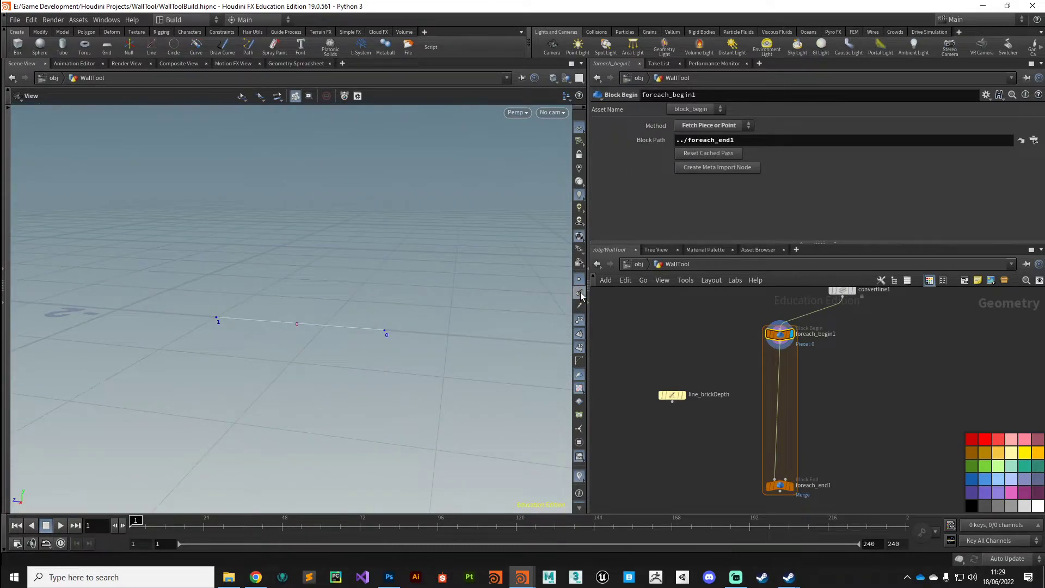
drag(325, 366, 226, 378)
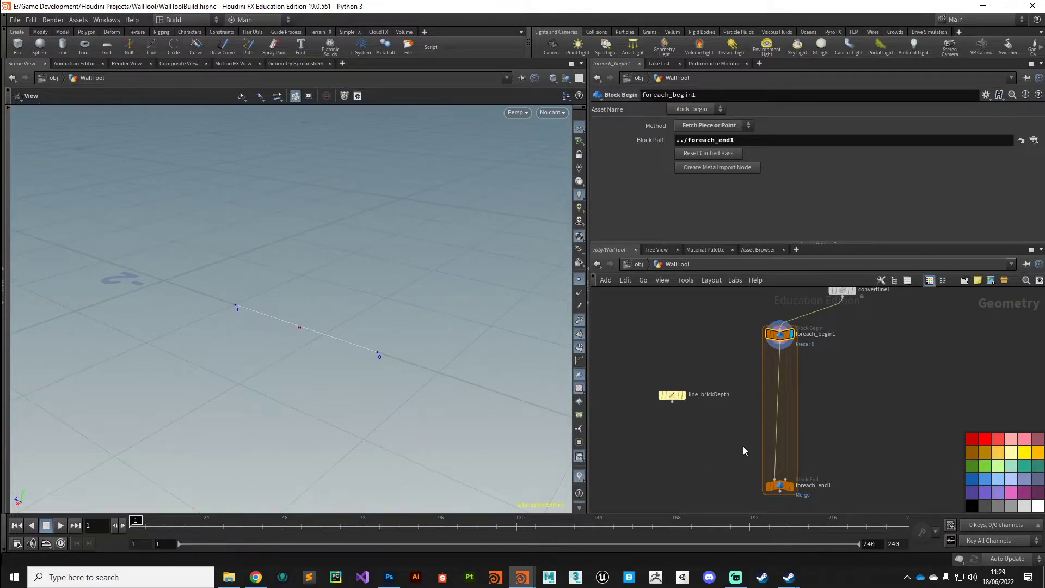
- Add a Copy to Points node beside the loop and connect line_brickDepth to its first input
key(Tab)
text(copy)
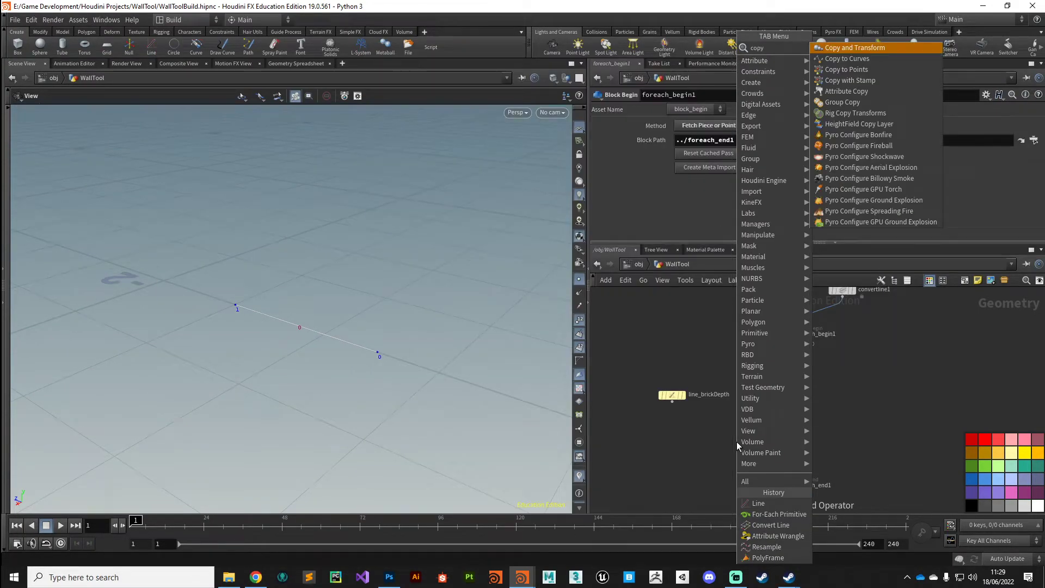
key(Down)
key(Down)
key(Return)
click(729, 429)
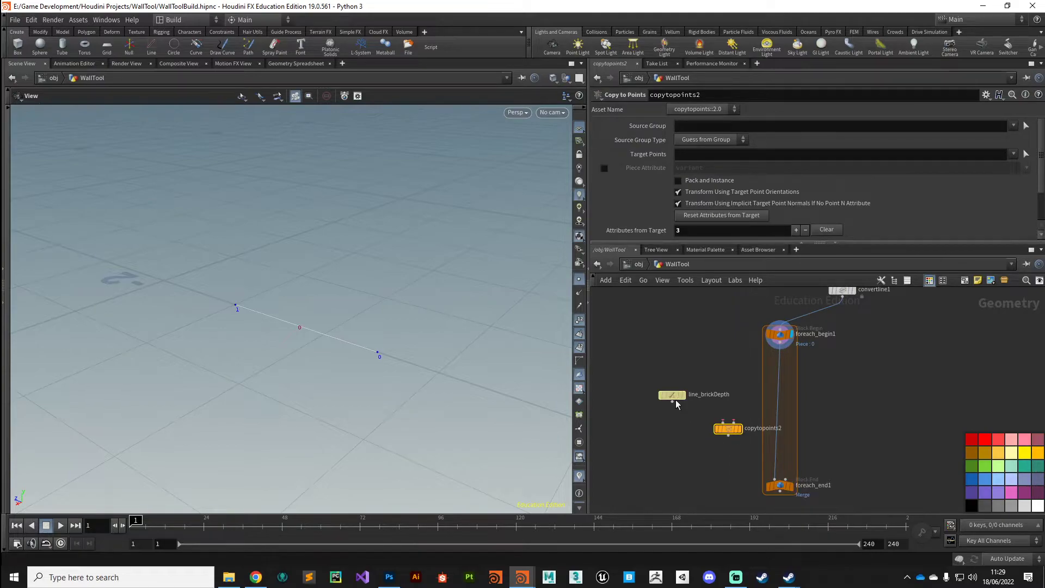
drag(677, 401, 719, 424)
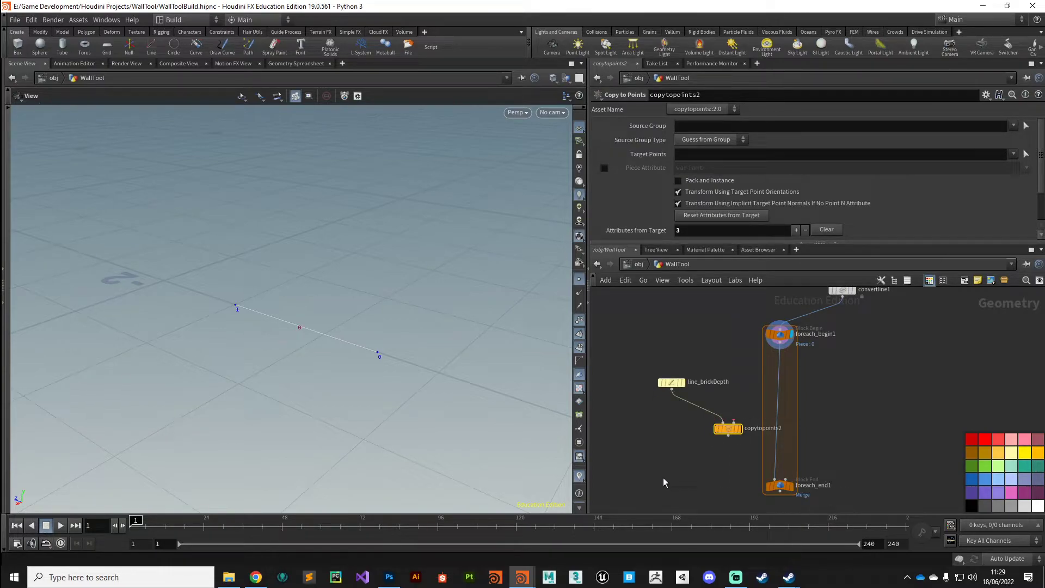
- Connect foreach_begin1 to the second input of copytopoints2 and display the copied lines
click(780, 345)
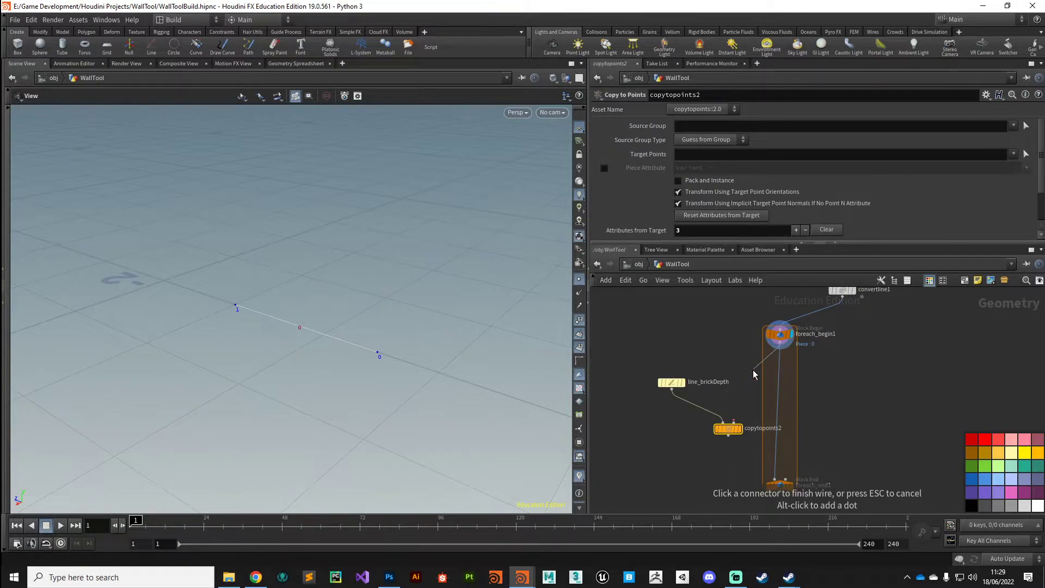
click(744, 413)
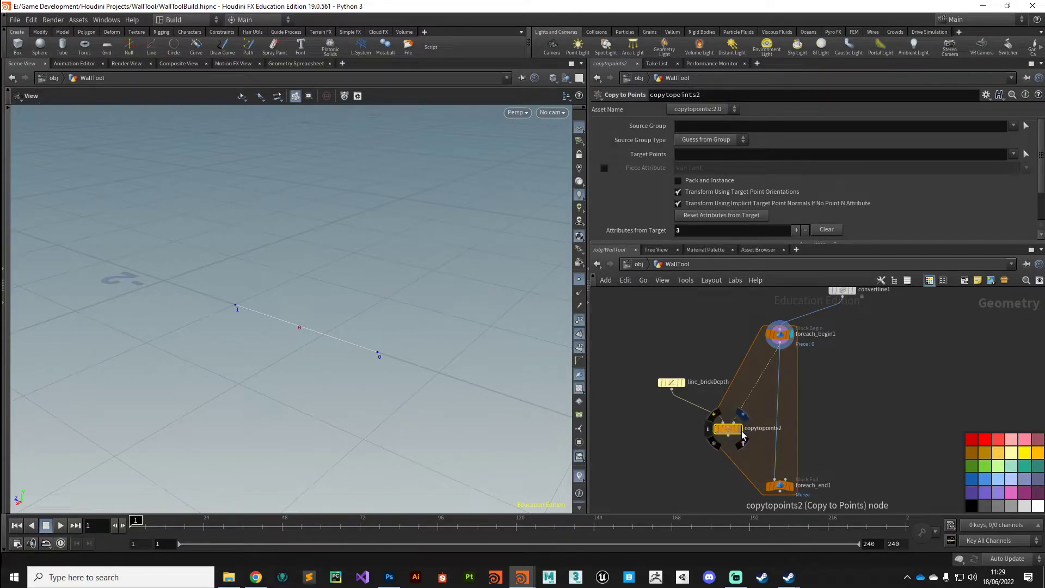
click(741, 430)
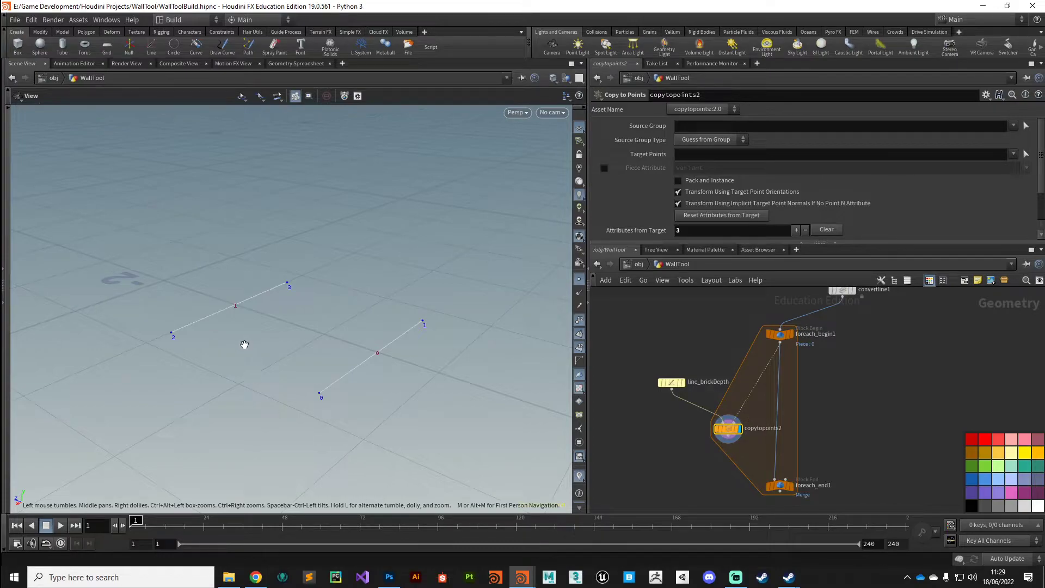
- Reduce the length of line_brickDepth to 0.24
drag(381, 397, 345, 401)
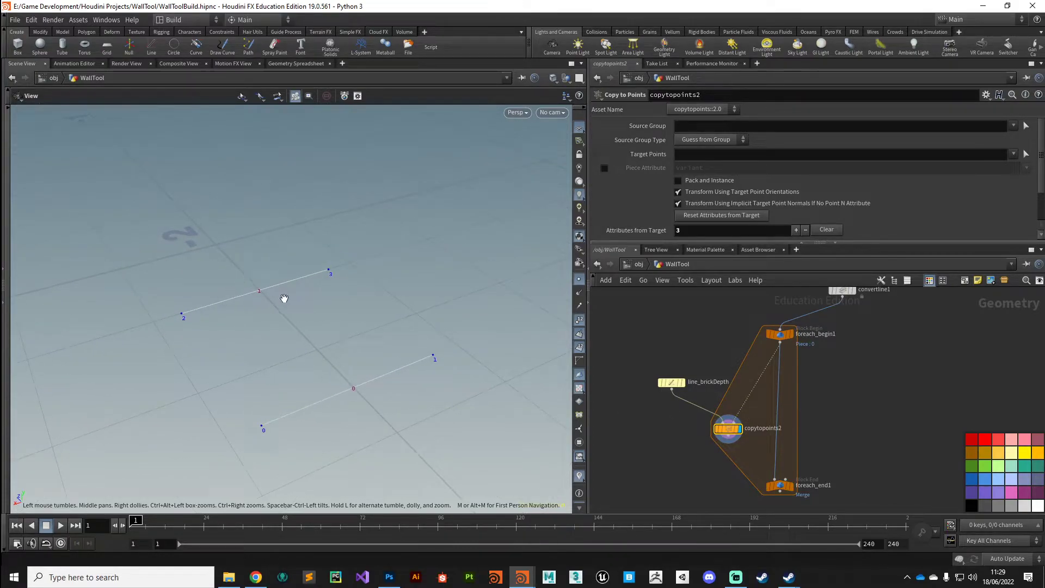
click(670, 383)
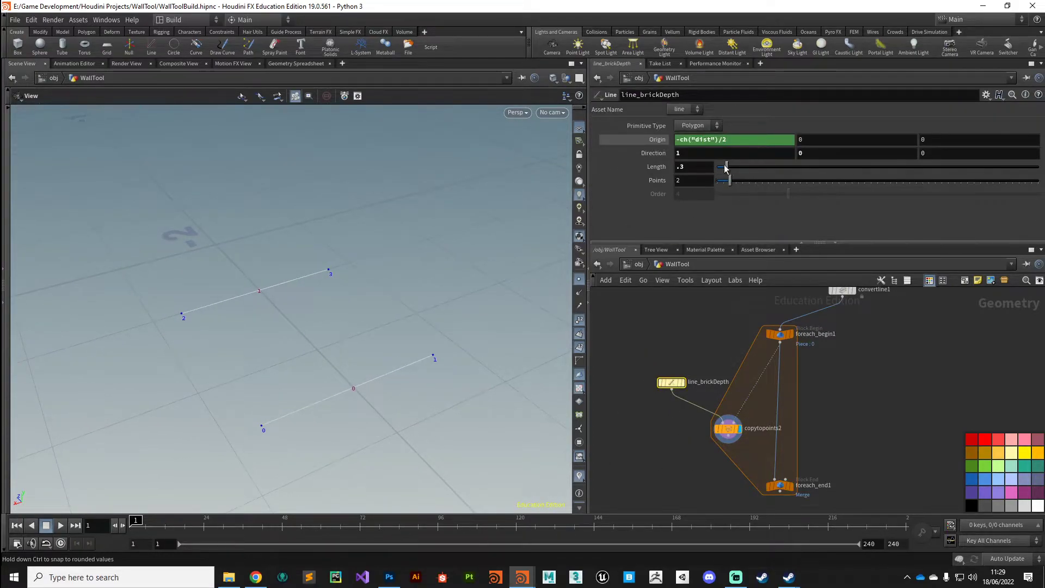
mouse_move(729, 168)
mouse_down()
mouse_move(720, 170)
mouse_move(742, 170)
mouse_move(725, 169)
mouse_up()
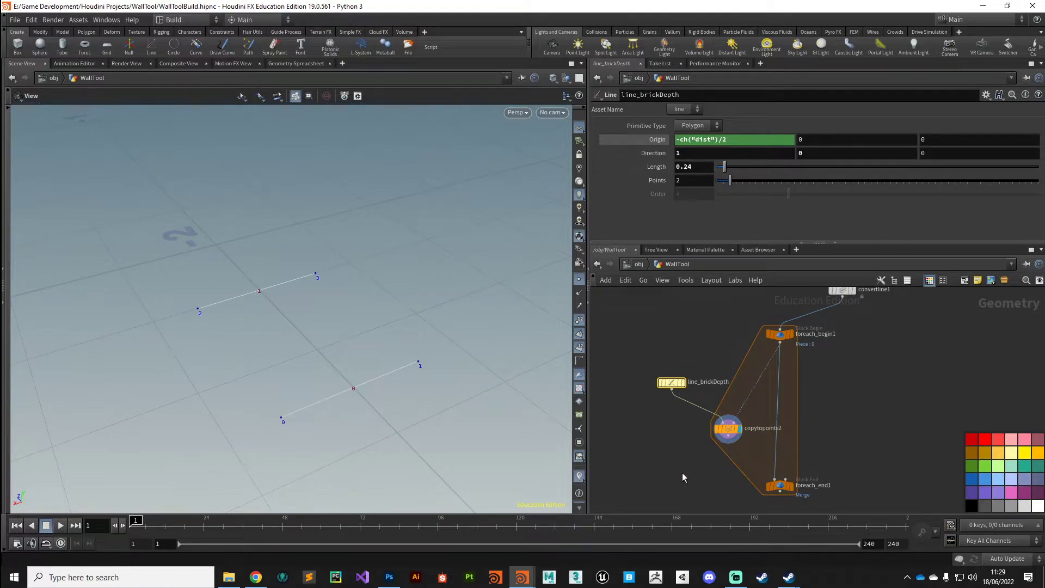
- Add a Skin node below copytopoints2, with foreach_end1 moved down for room, connect the copied lines to it and display it
middle_drag(683, 478, 691, 411)
drag(788, 419, 795, 469)
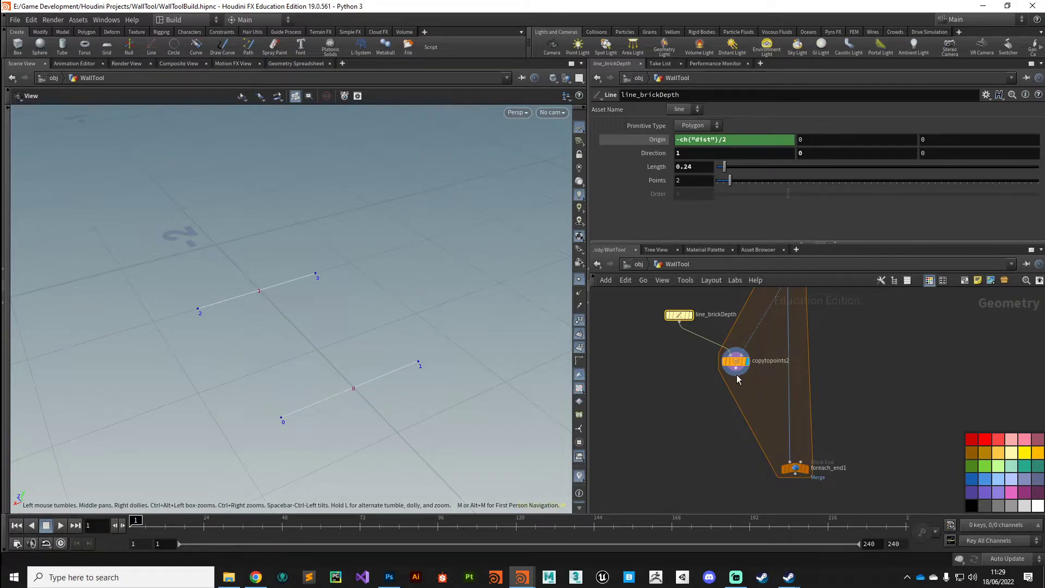
key(Tab)
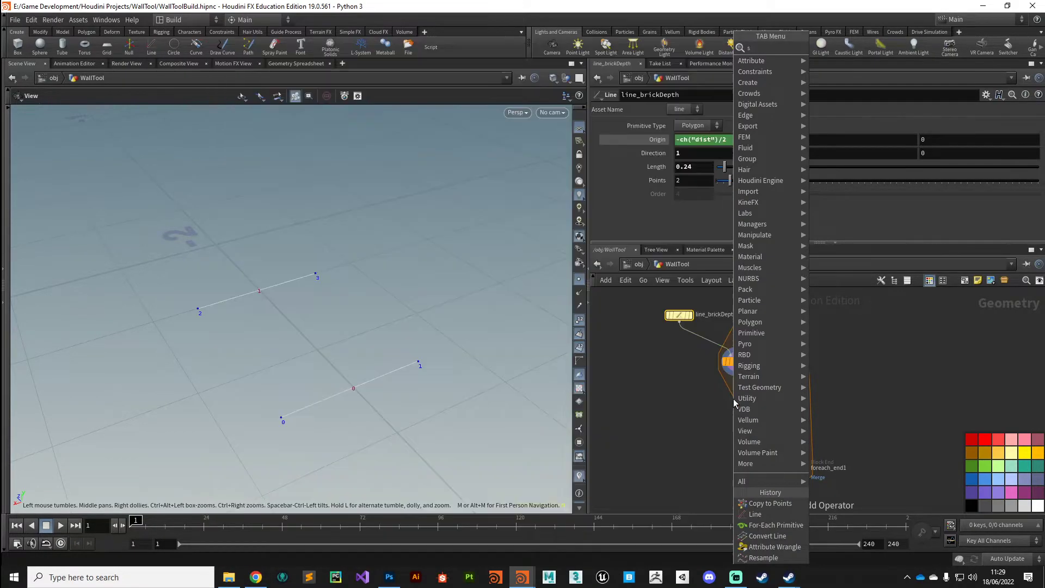
text(attrib)
key(Return)
click(733, 399)
click(733, 392)
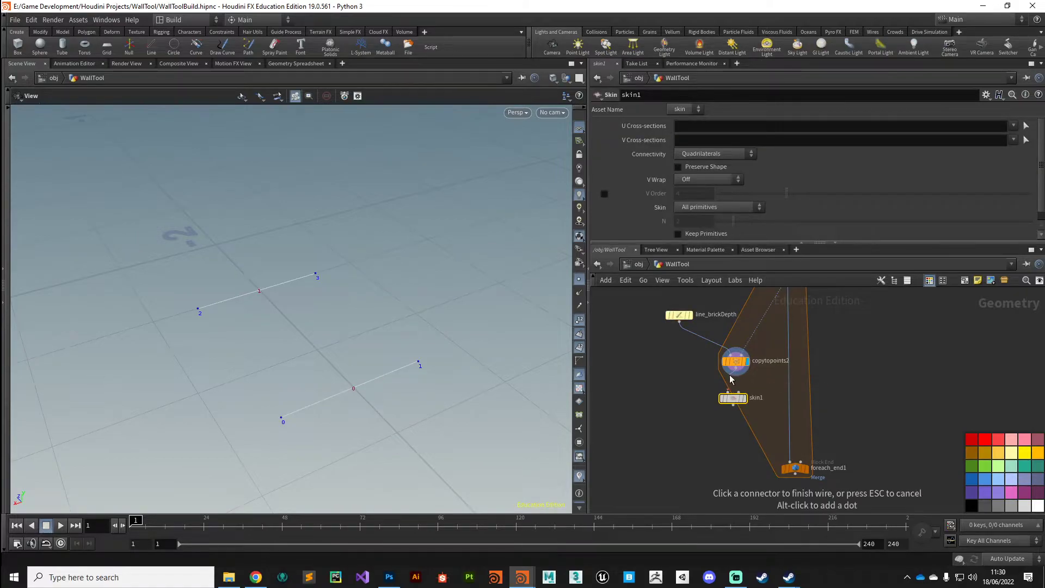
click(735, 375)
click(744, 398)
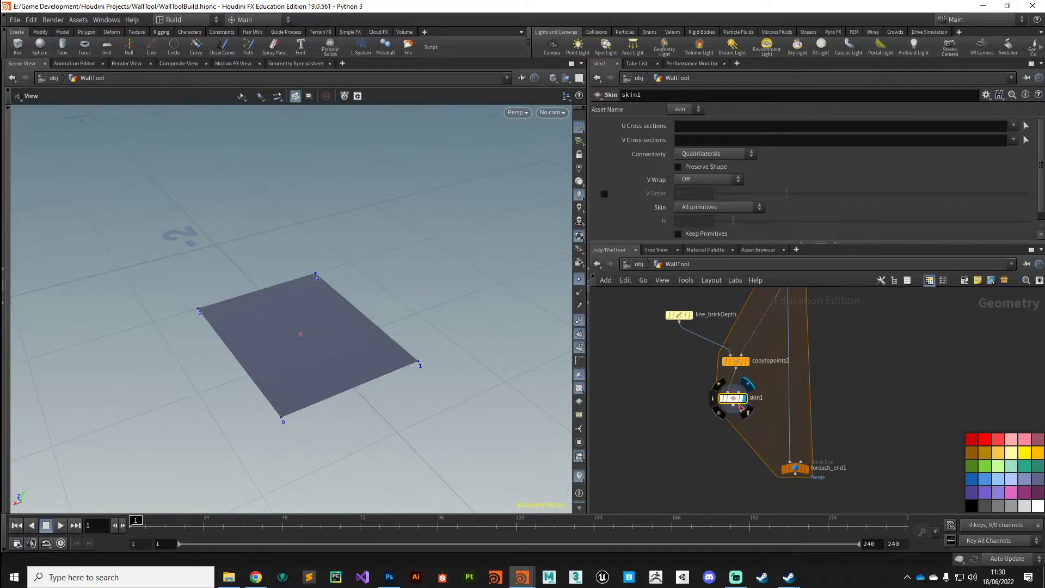
drag(238, 377, 351, 367)
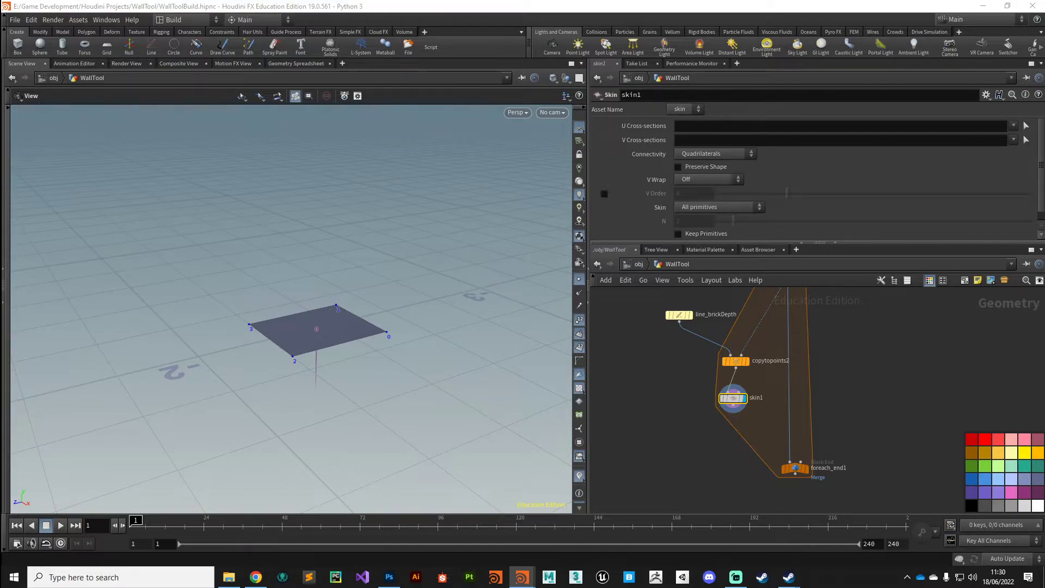
key(alt+Tab)
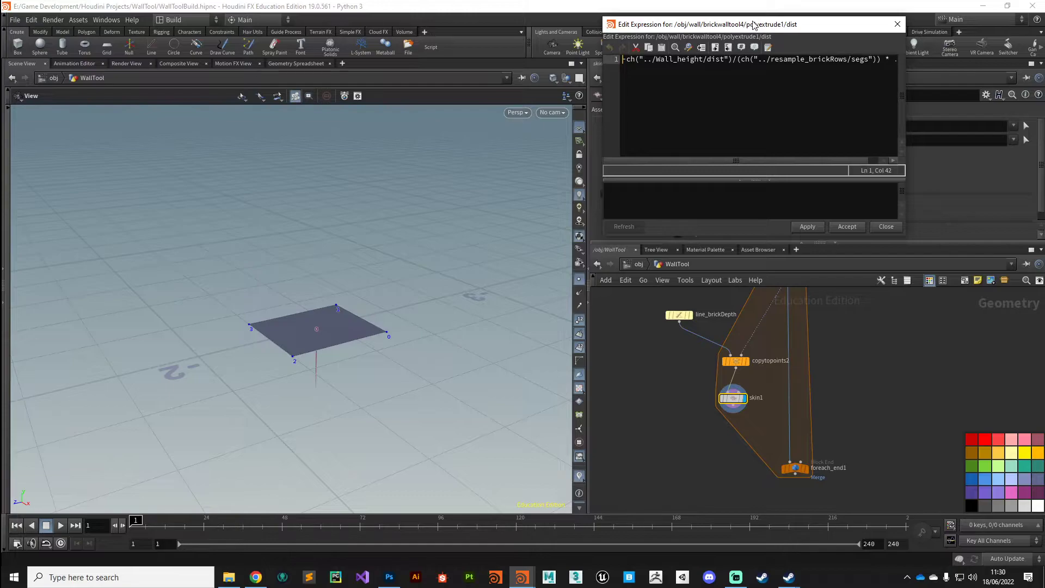
key(alt+Tab)
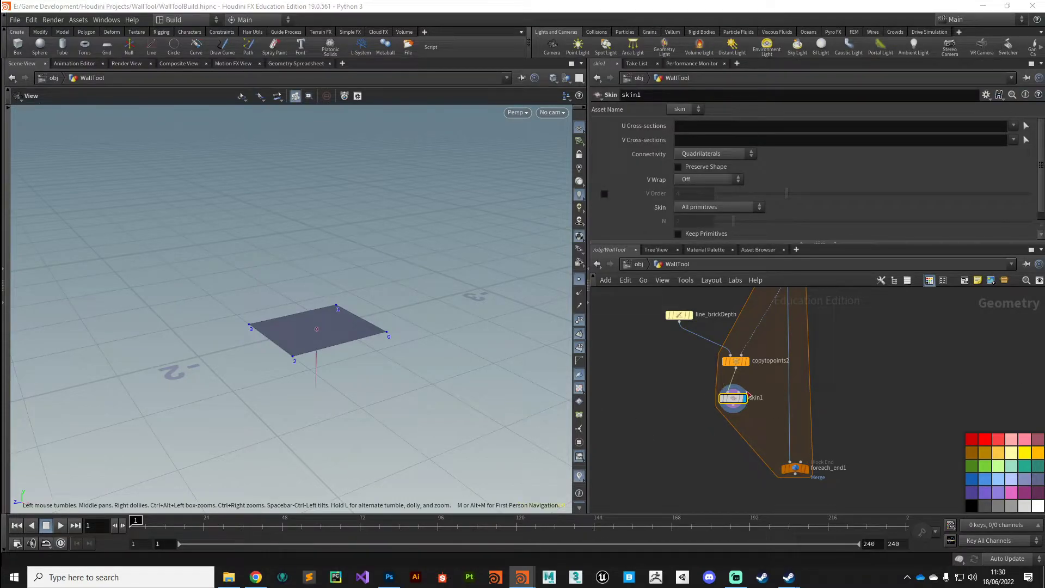
- Add a PolyExtrude node below skin1, with skin1 moved up slightly for room, connect the skinned surface to it and display it
drag(735, 405, 741, 396)
key(Tab)
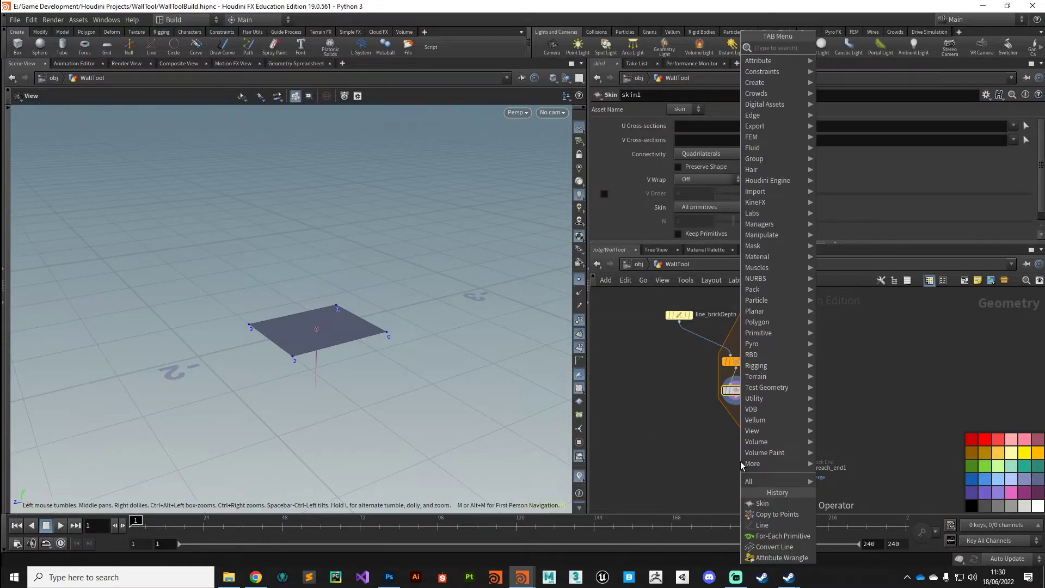
text(poly)
key(Down)
key(Down)
key(Down)
key(Down)
key(Down)
key(Down)
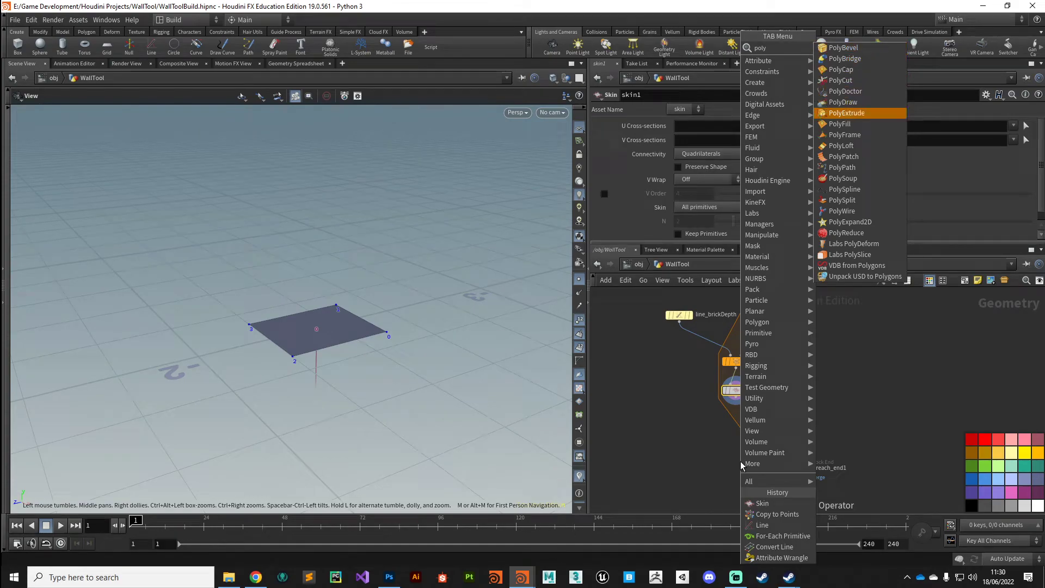
key(Return)
click(741, 462)
drag(741, 462, 737, 423)
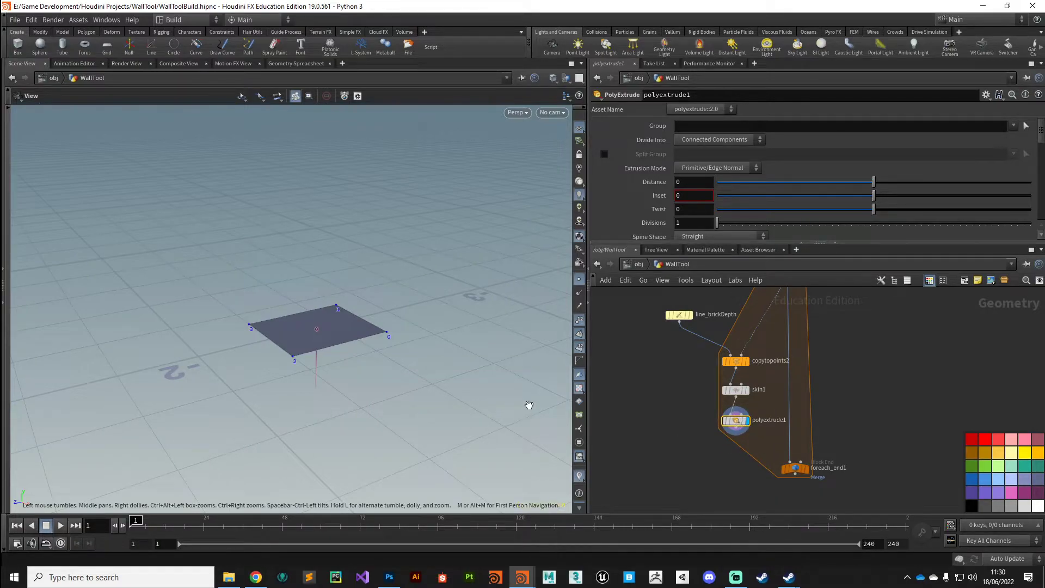
- Try an extrusion distance of -0.045 on polyextrude1
mouse_move(737, 422)
scroll(676, 447, down, 6)
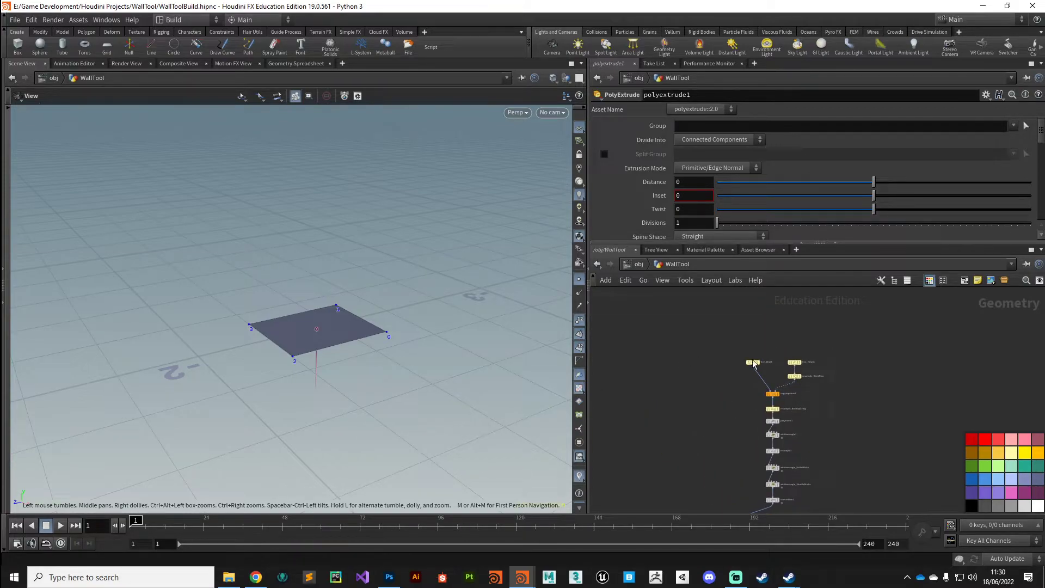
scroll(754, 364, up, 2)
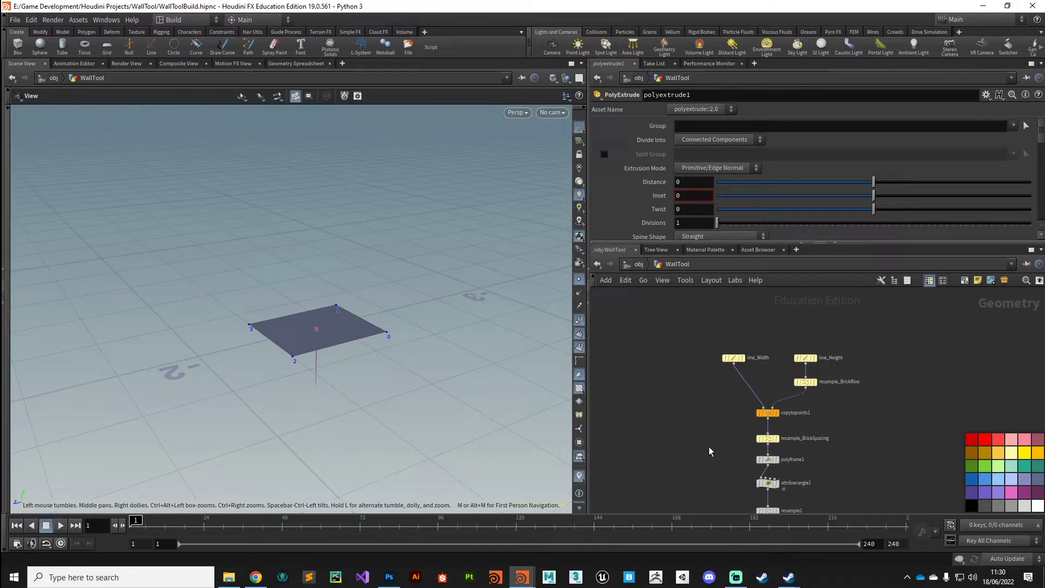
middle_drag(708, 471, 736, 384)
middle_drag(690, 507, 708, 348)
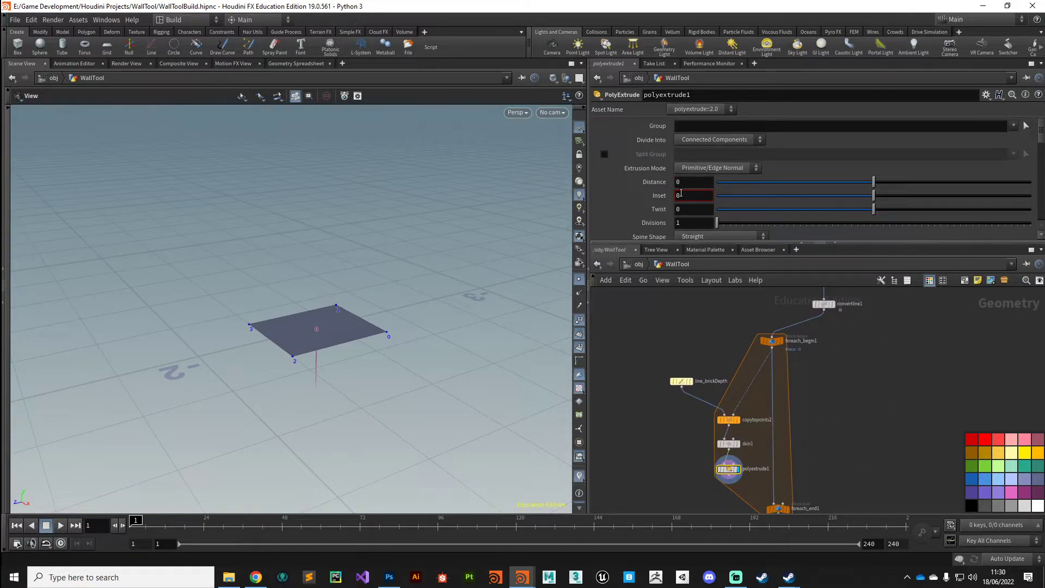
click(694, 182)
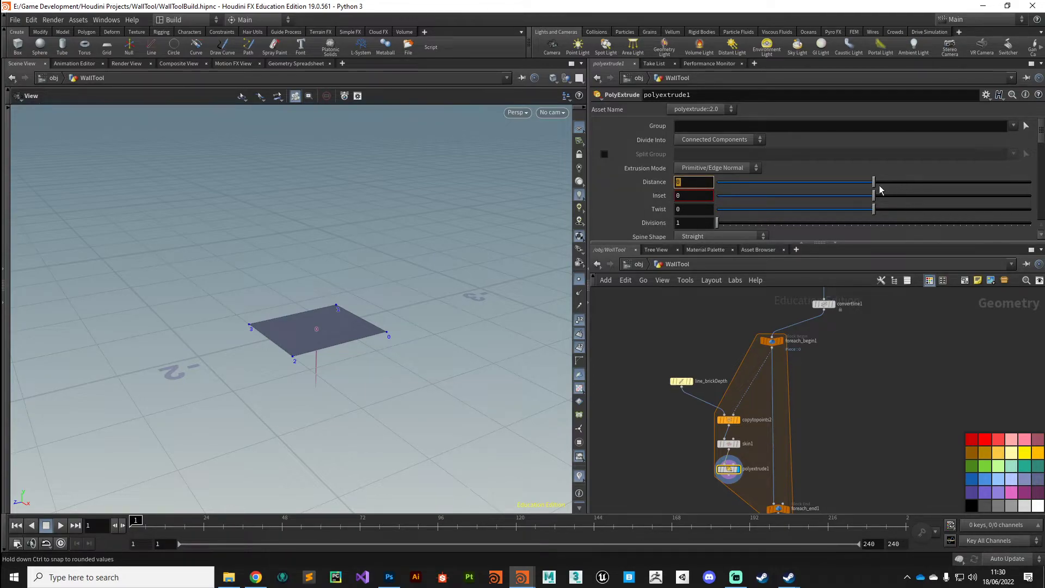
mouse_move(875, 184)
mouse_down()
mouse_move(849, 181)
mouse_move(872, 187)
mouse_move(867, 196)
mouse_move(846, 188)
mouse_move(866, 183)
mouse_up()
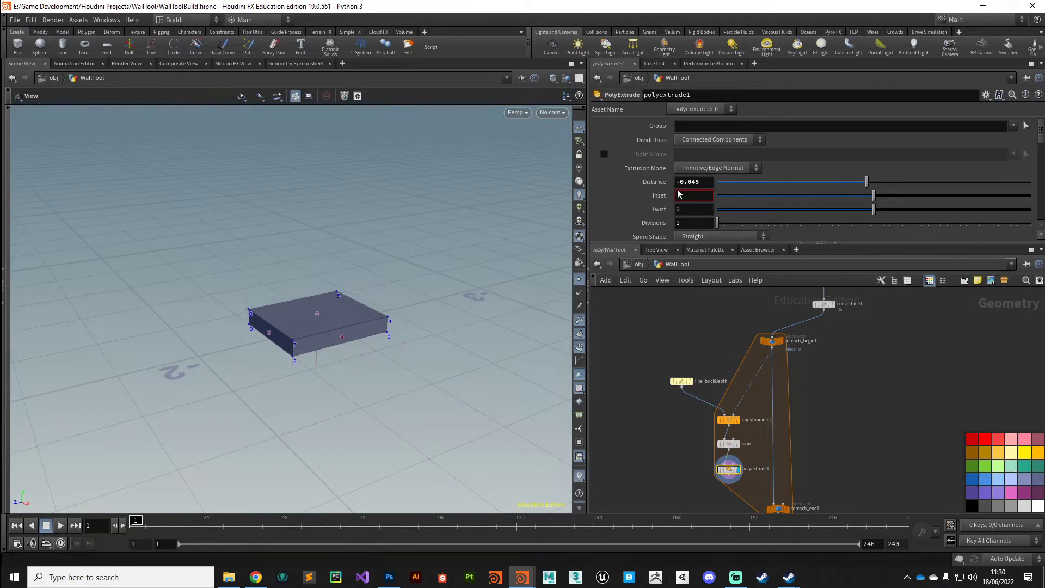
- Open polyextrude1's Distance in an enlarged expression editor and clear its contents
click(686, 182)
key(alt+e)
drag(678, 77, 511, 97)
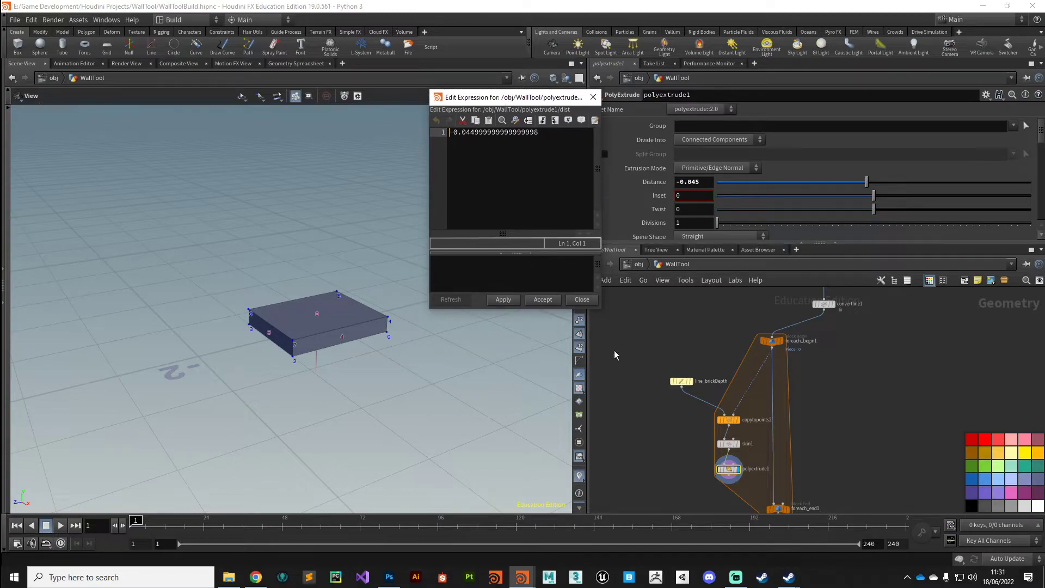
drag(601, 309, 826, 347)
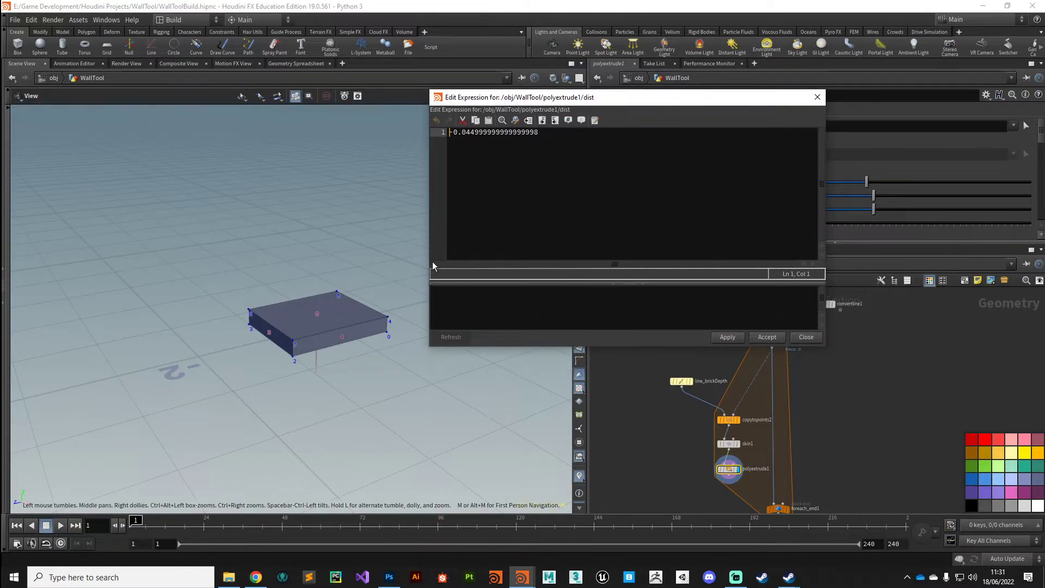
drag(547, 144, 422, 168)
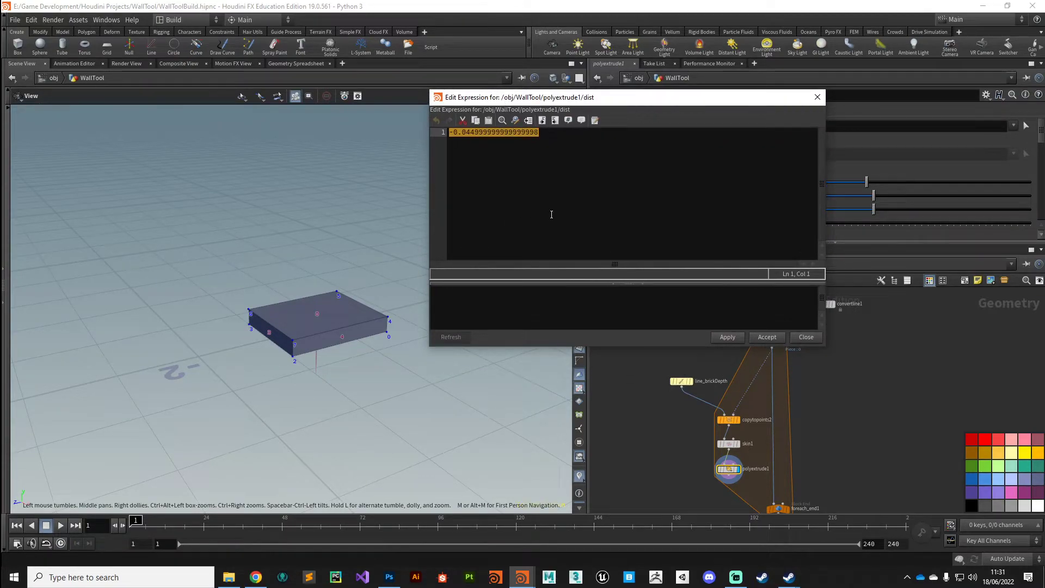
key(BackSpace)
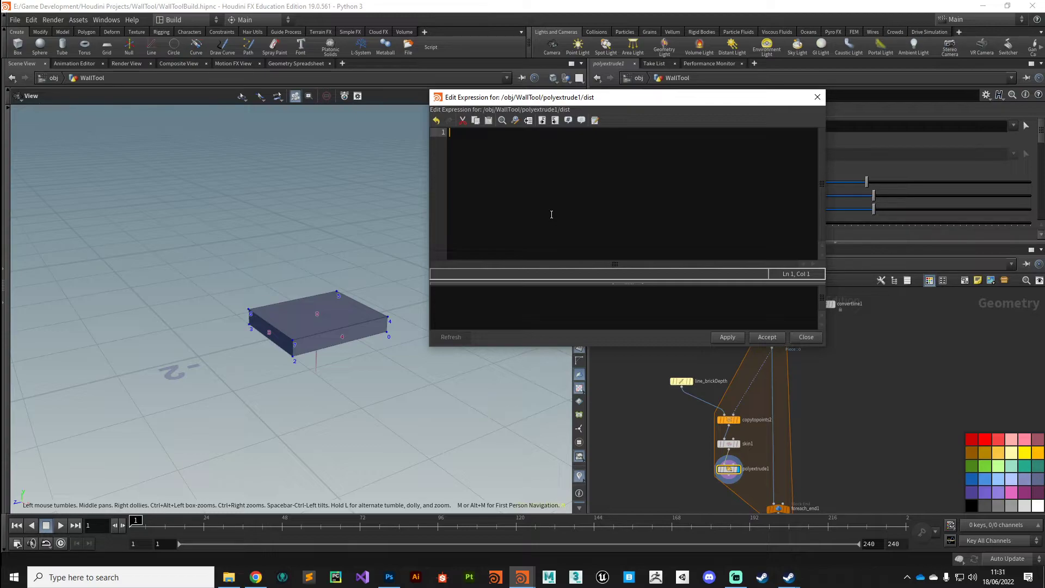
drag(653, 97, 496, 107)
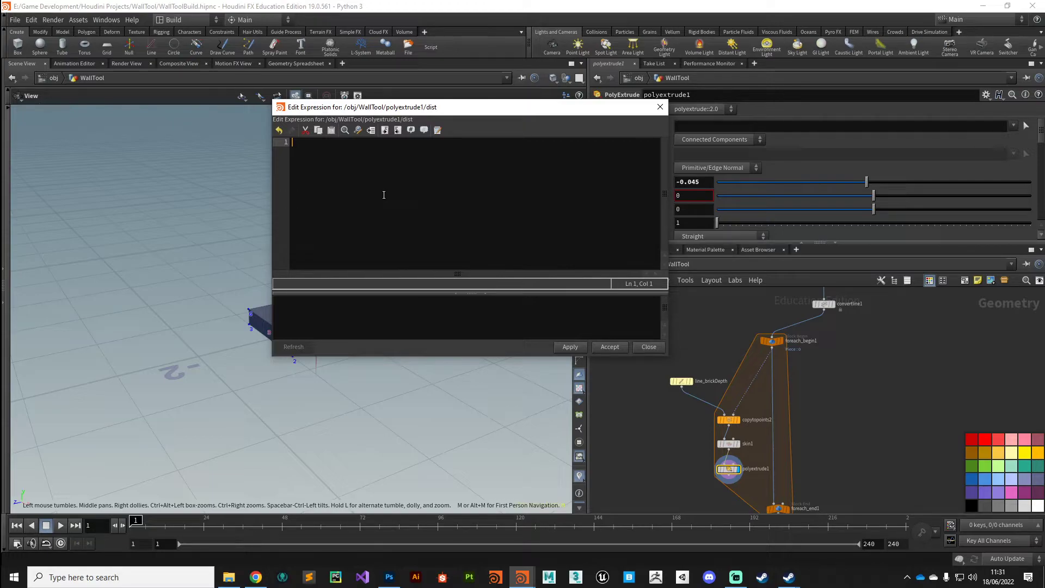
- Begin the Distance expression with ch("../line_Height/dist") followed by a division sign
text(ch("../)
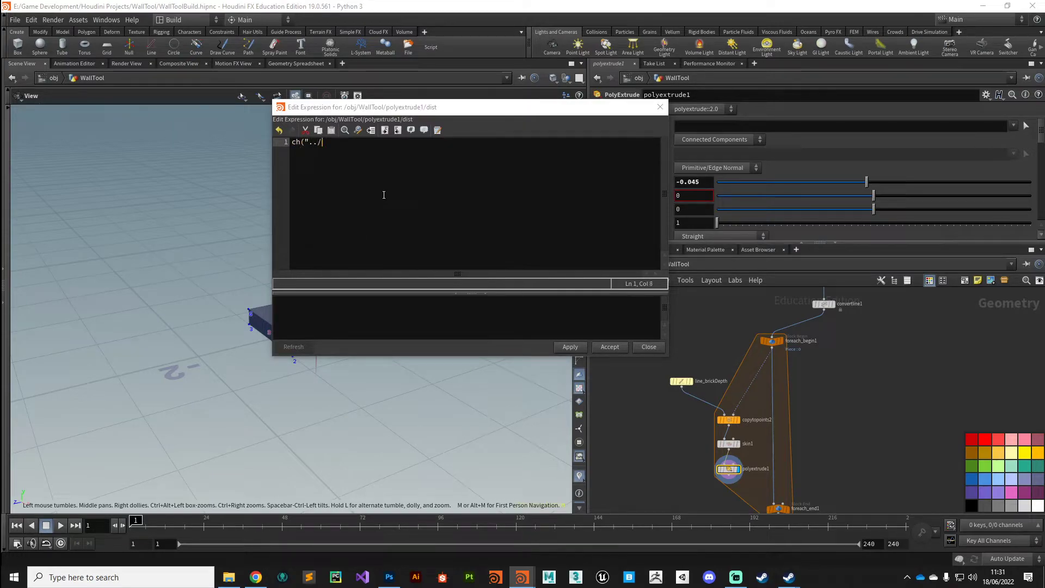
text(line)
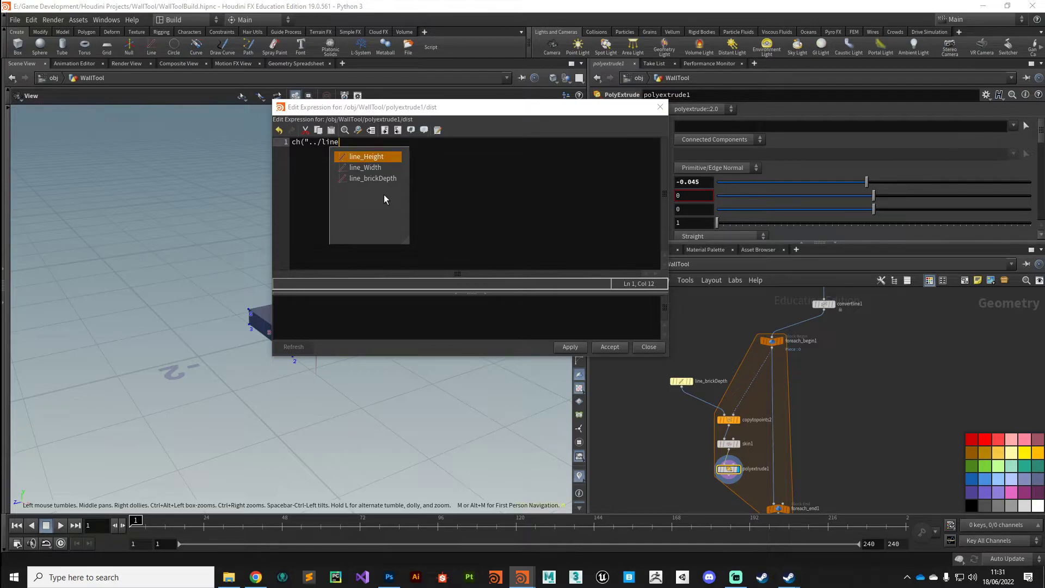
key(Return)
text(dist")
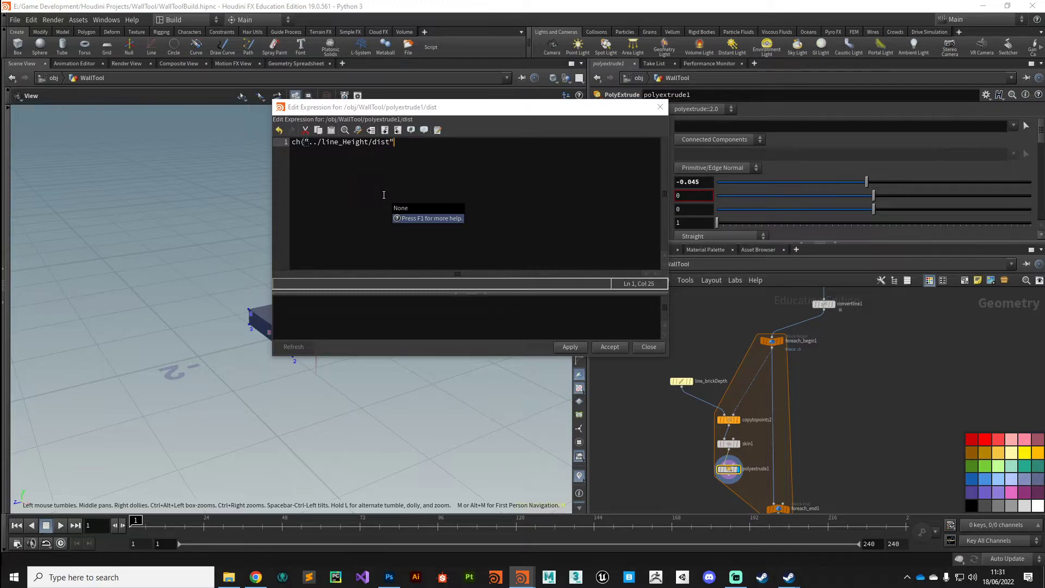
text())
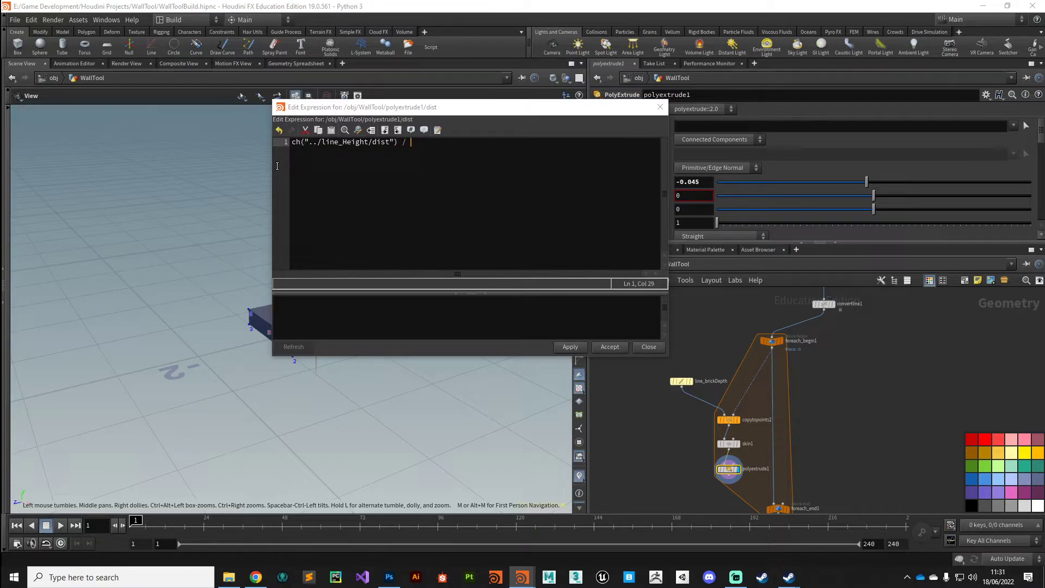
text(/)
- Add the divisor reference ch("../resample_BrickRow/ after the division sign in the Distance expression
middle_drag(717, 325, 731, 489)
scroll(828, 383, up, 5)
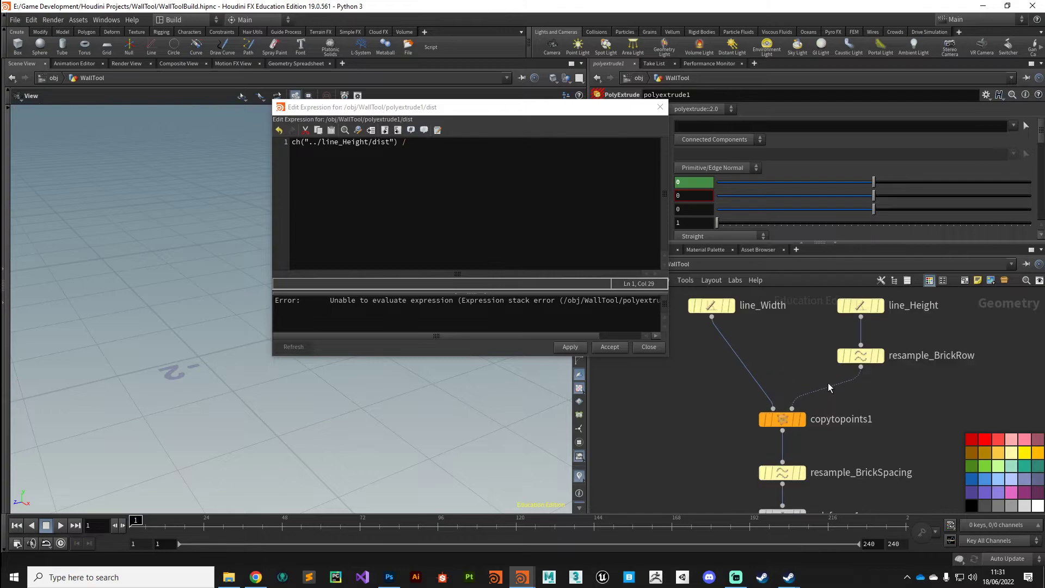
mouse_move(868, 361)
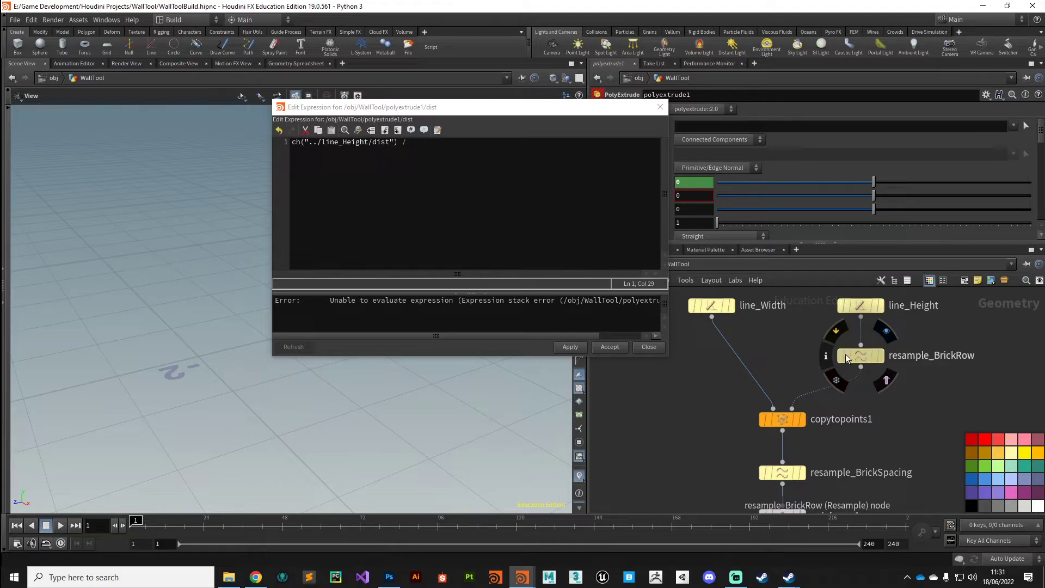
click(438, 148)
text(ch)
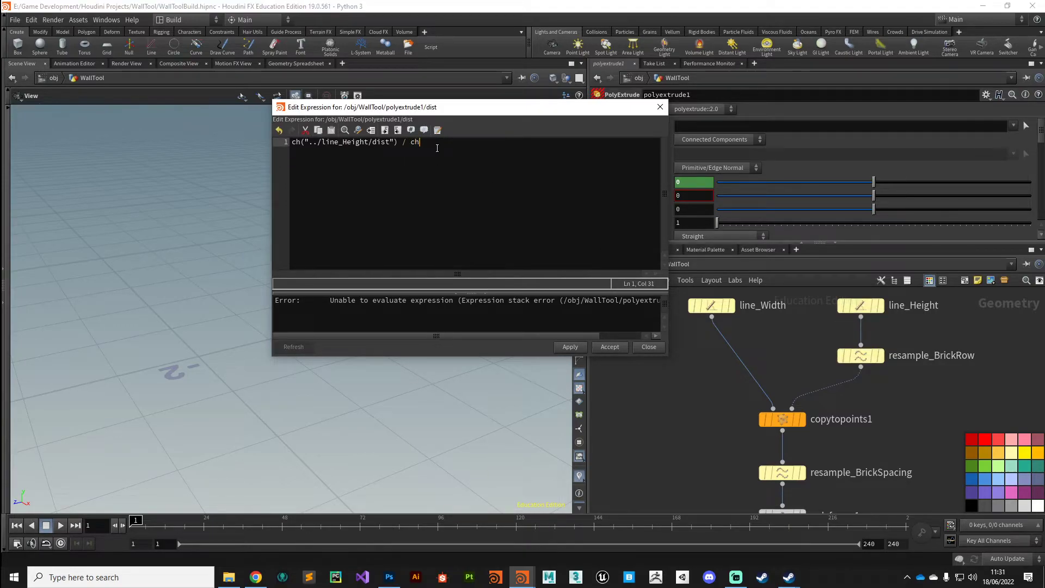
text(("../)
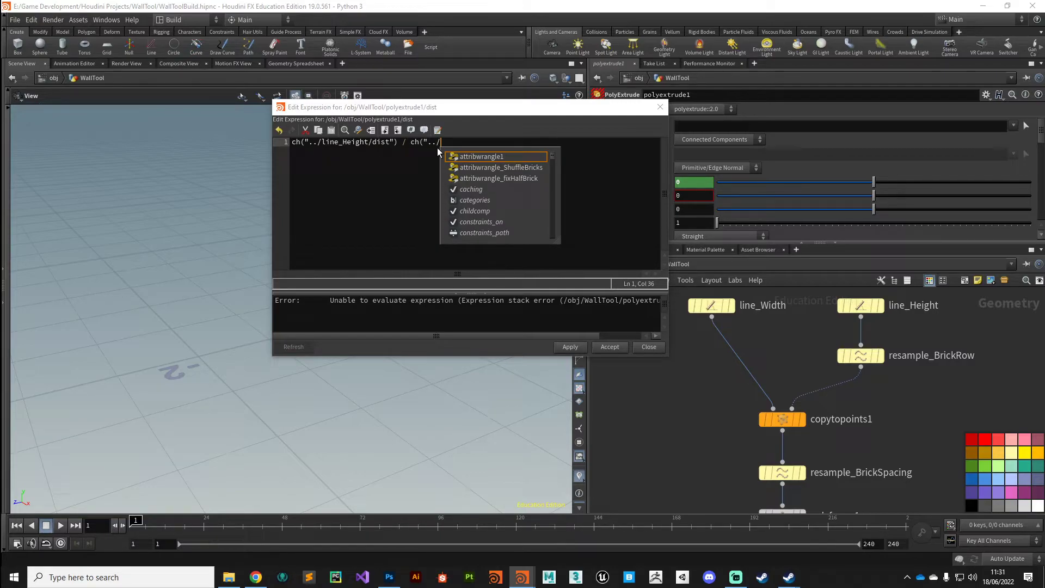
text(res)
key(Down)
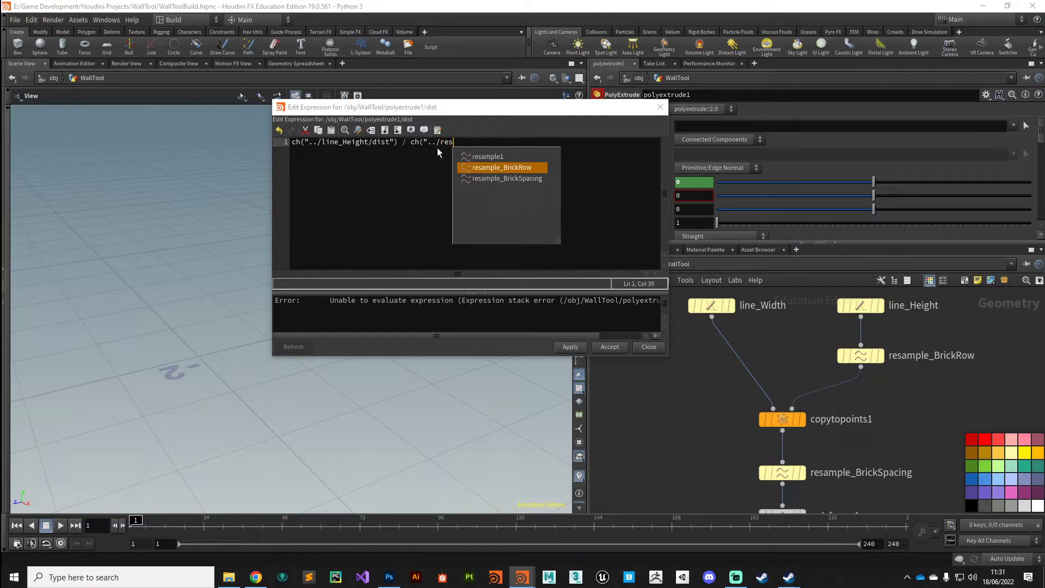
key(Return)
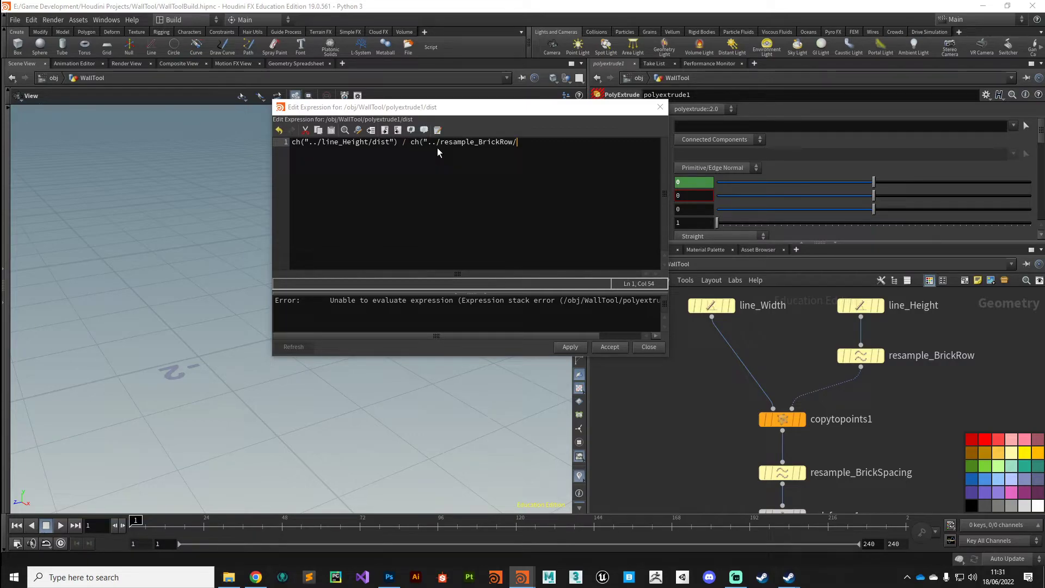
- Check the Segments parameter name on resample_BrickRow and complete the divisor reference with segs")
drag(477, 107, 294, 124)
click(856, 355)
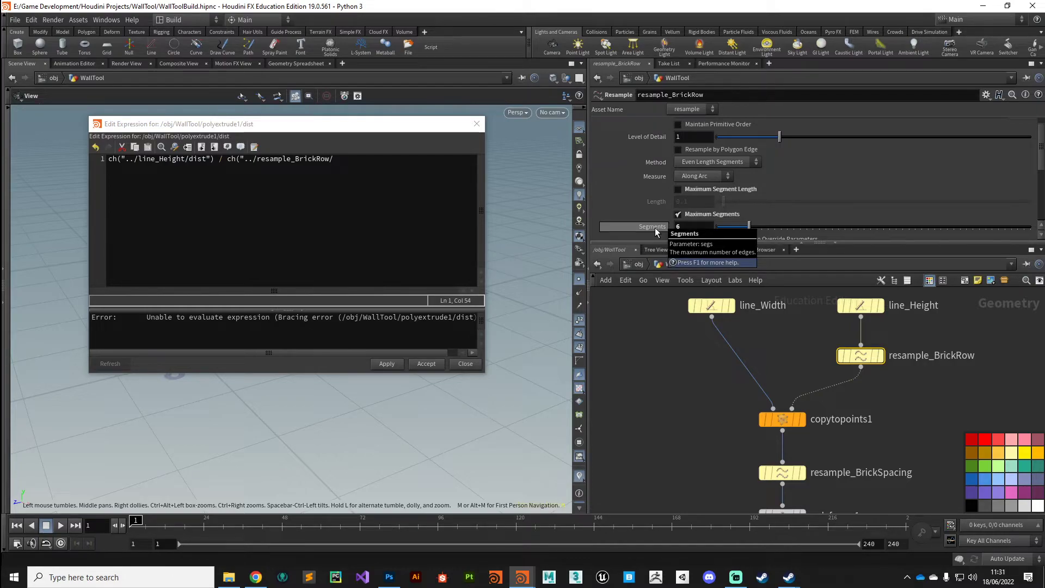
click(334, 160)
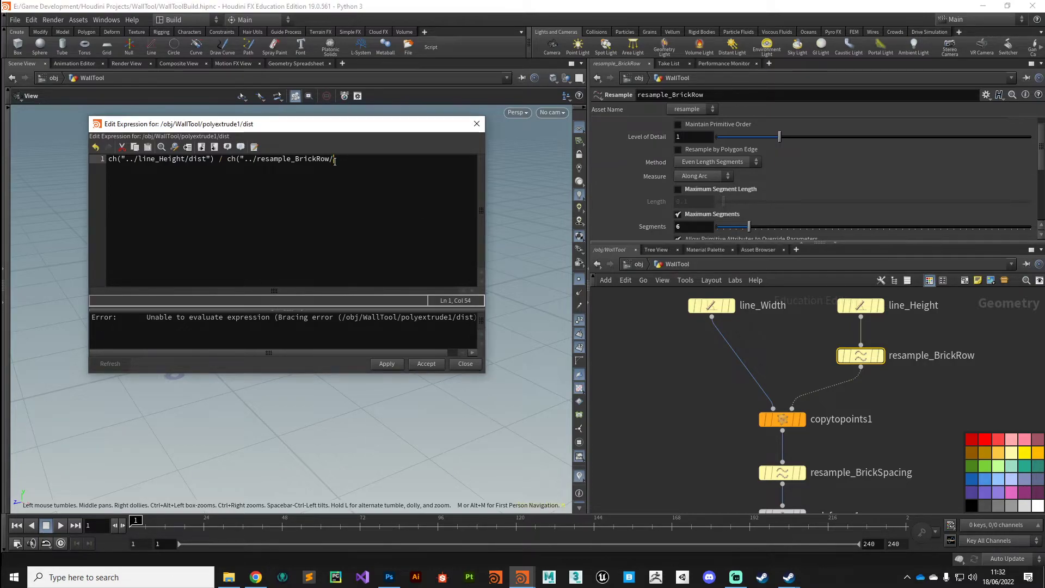
text(g)
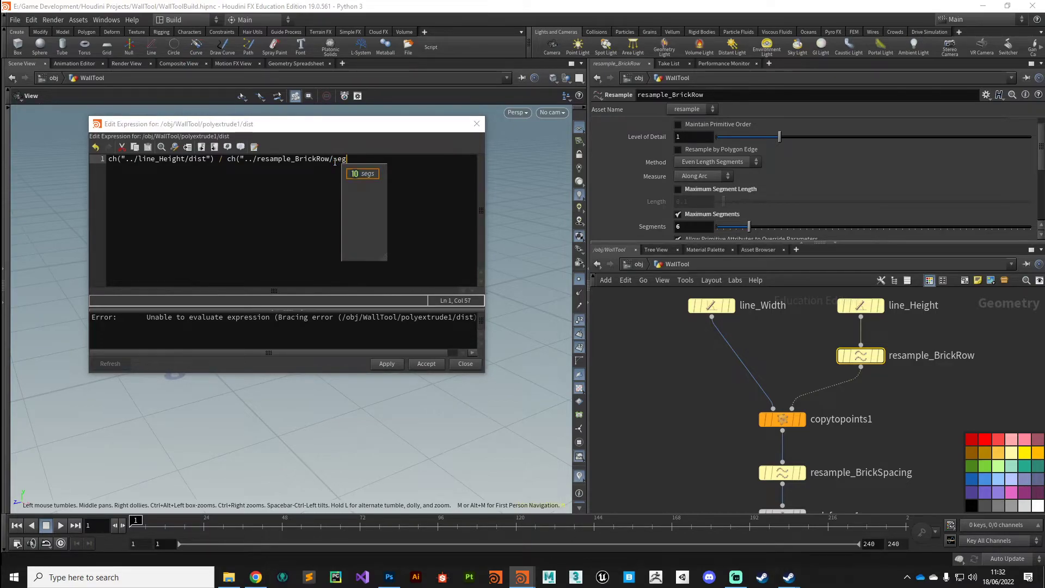
text(s)
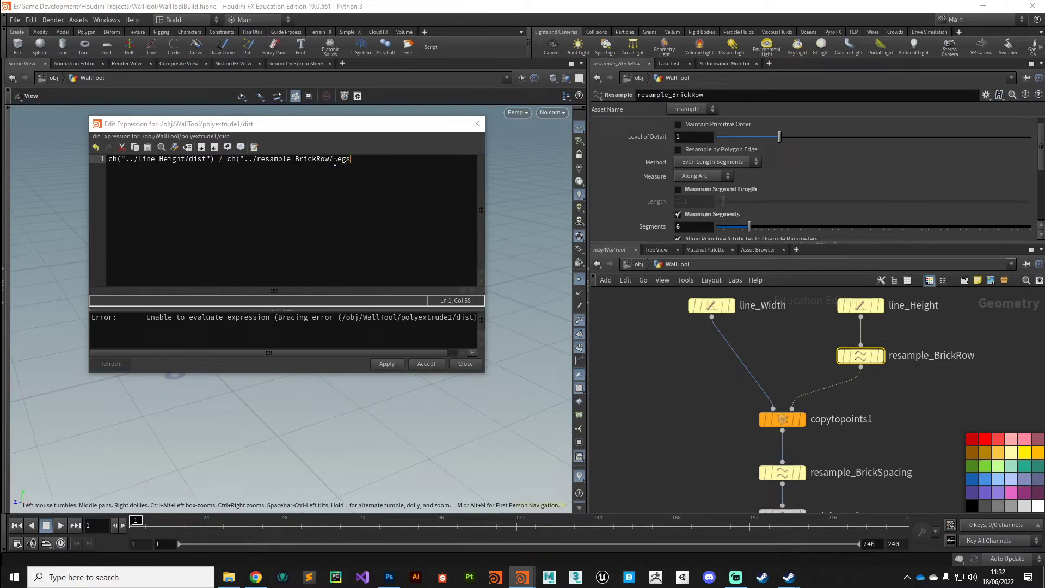
text("))
- Apply the Distance expression, inspect the extruded brick from the side, and accept the expression to close the editor
drag(342, 124, 392, 142)
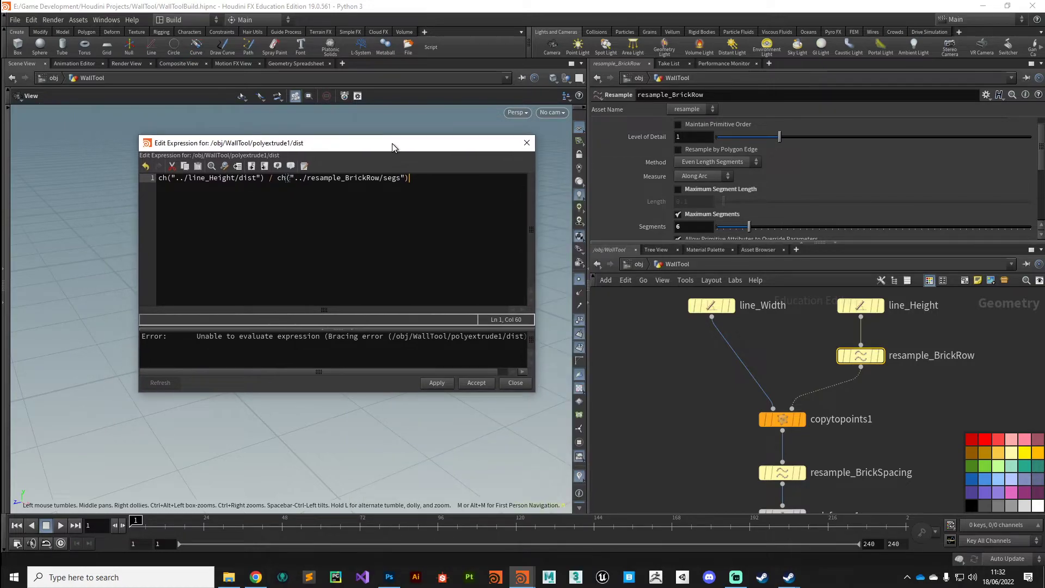
click(441, 382)
drag(347, 147, 639, 91)
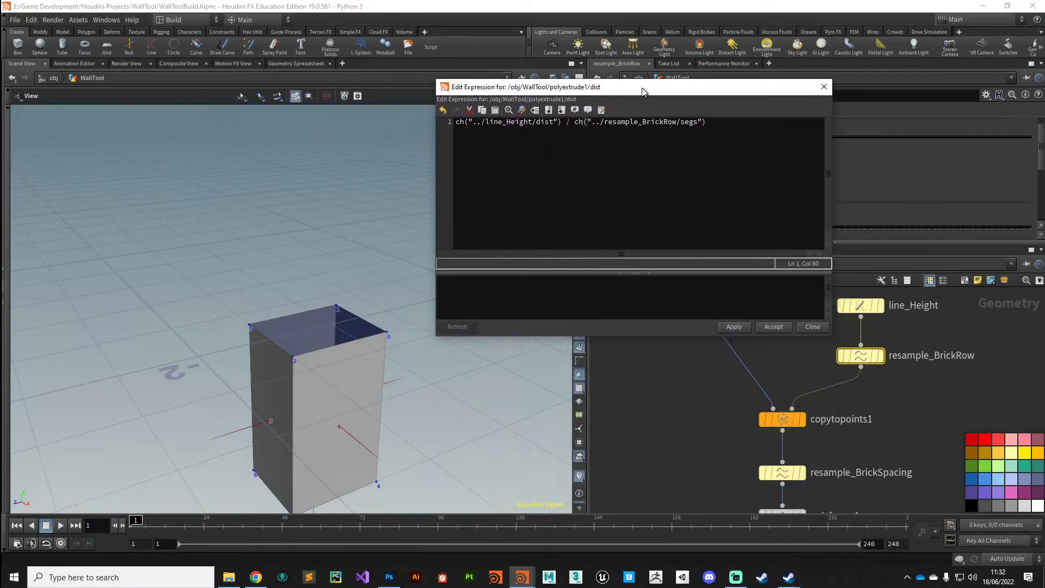
drag(454, 465, 463, 337)
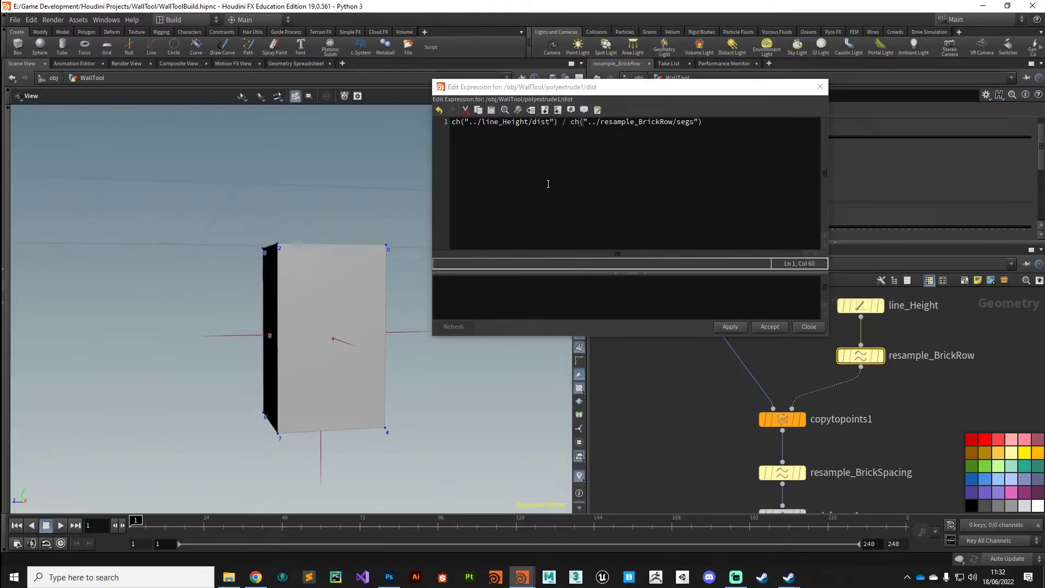
middle_drag(721, 494, 724, 387)
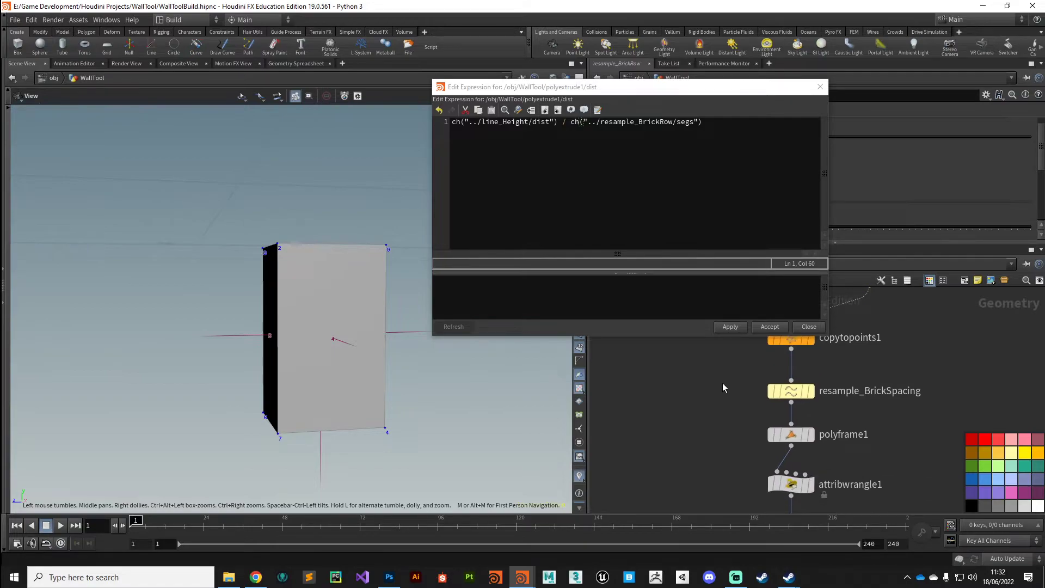
click(770, 327)
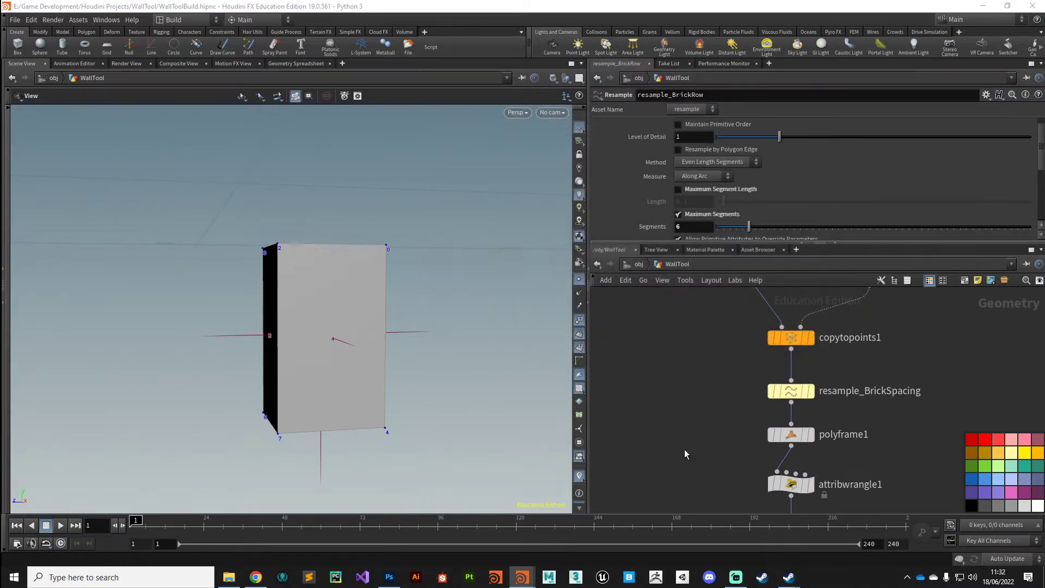
- Connect the polyextrude1 output to foreach_end1 and display the merged result of the loop
scroll(709, 352, down, 5)
scroll(744, 448, up, 5)
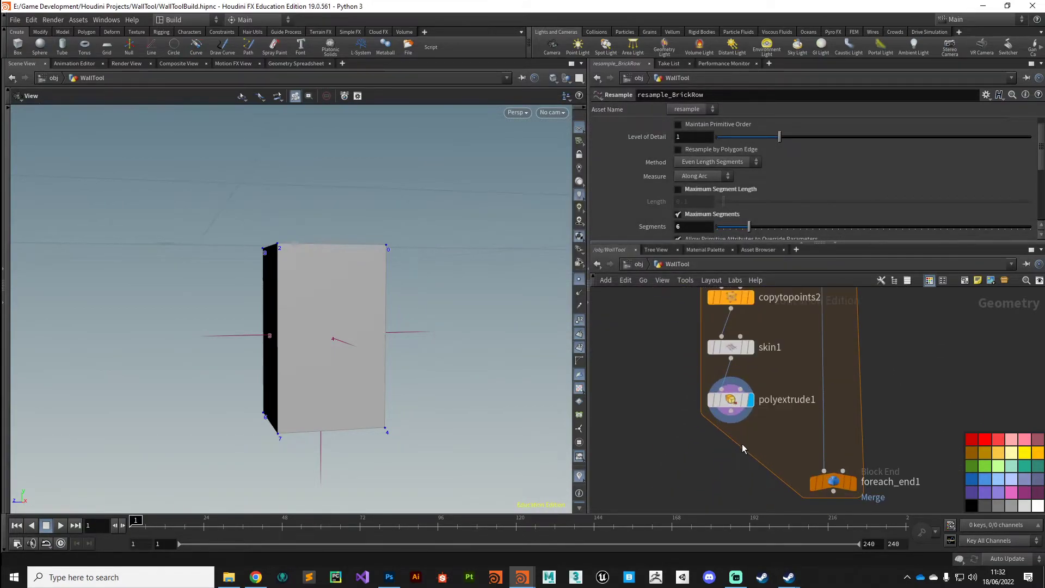
click(731, 400)
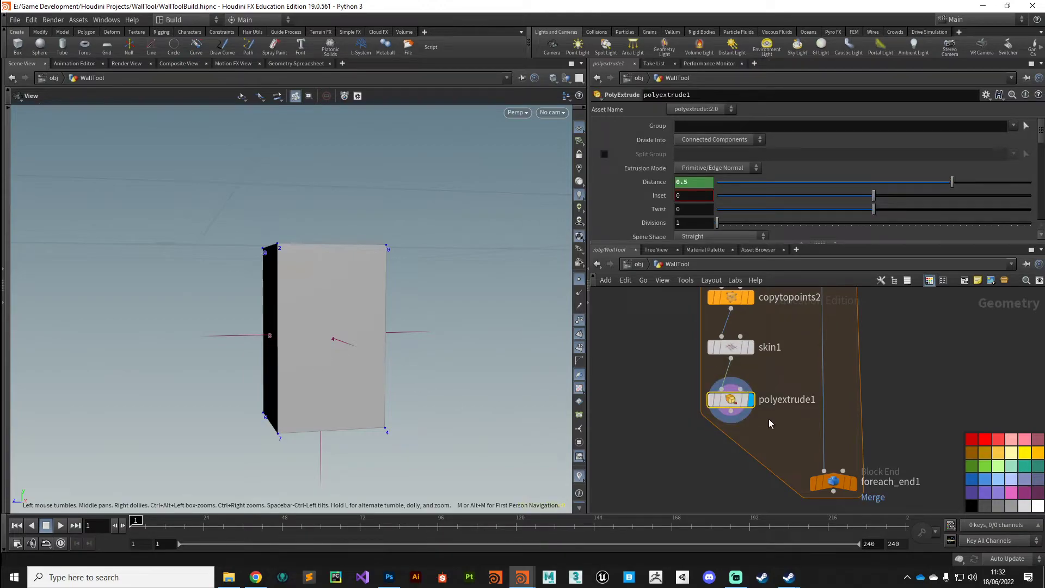
middle_drag(734, 415, 721, 351)
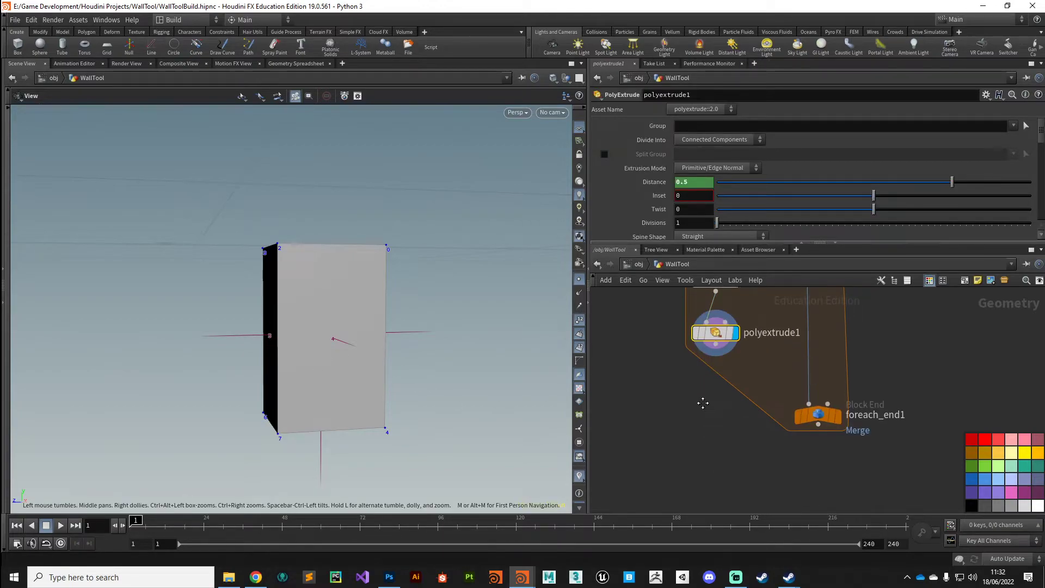
click(720, 350)
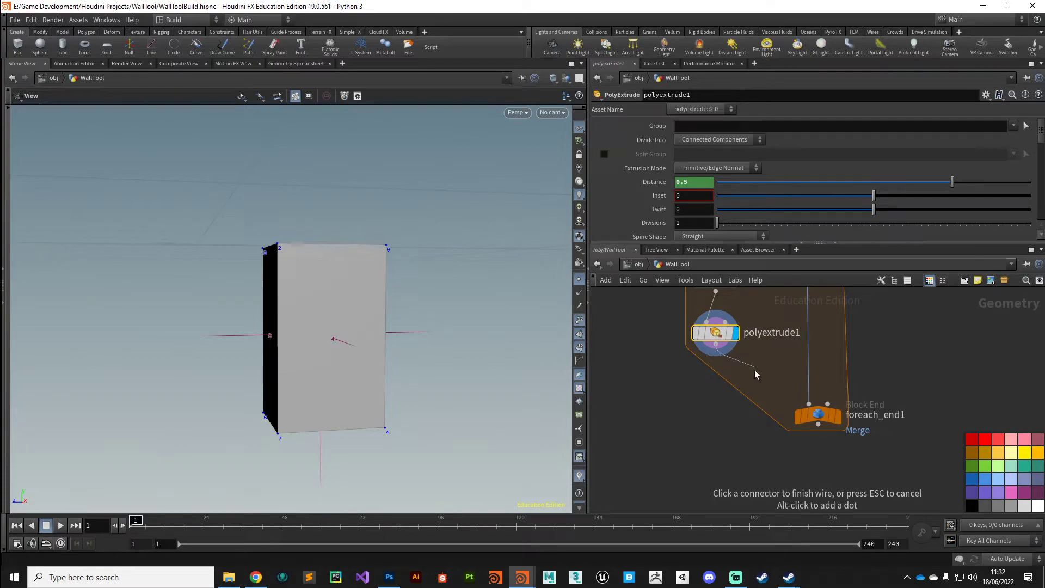
click(797, 399)
scroll(717, 431, down, 3)
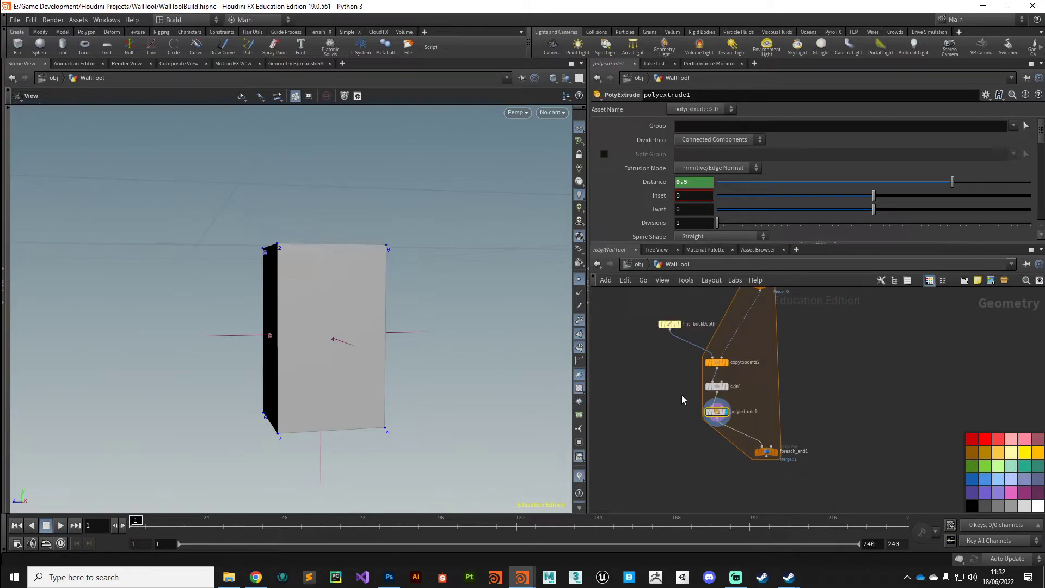
middle_drag(682, 399, 686, 414)
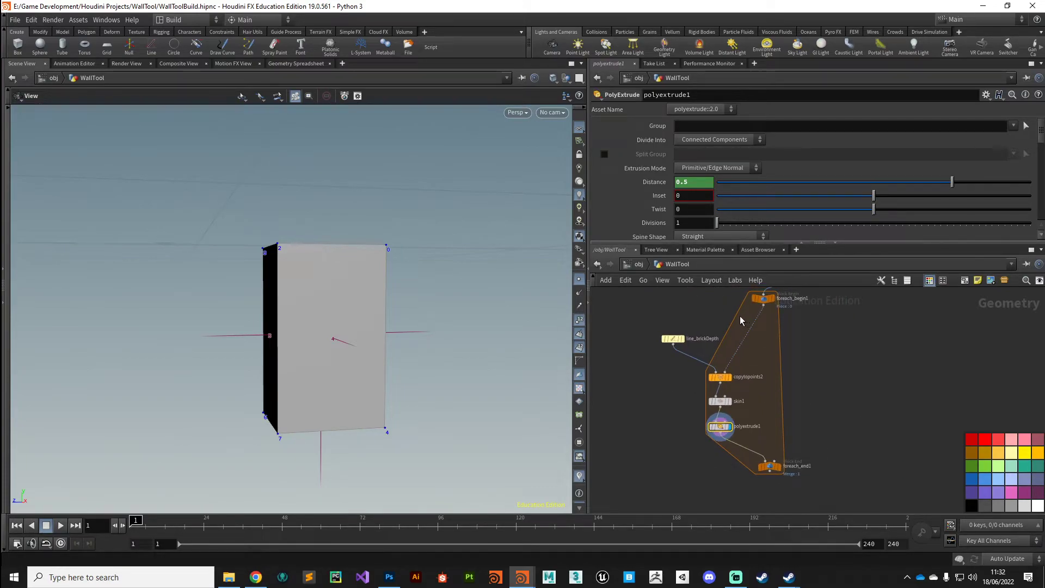
click(778, 469)
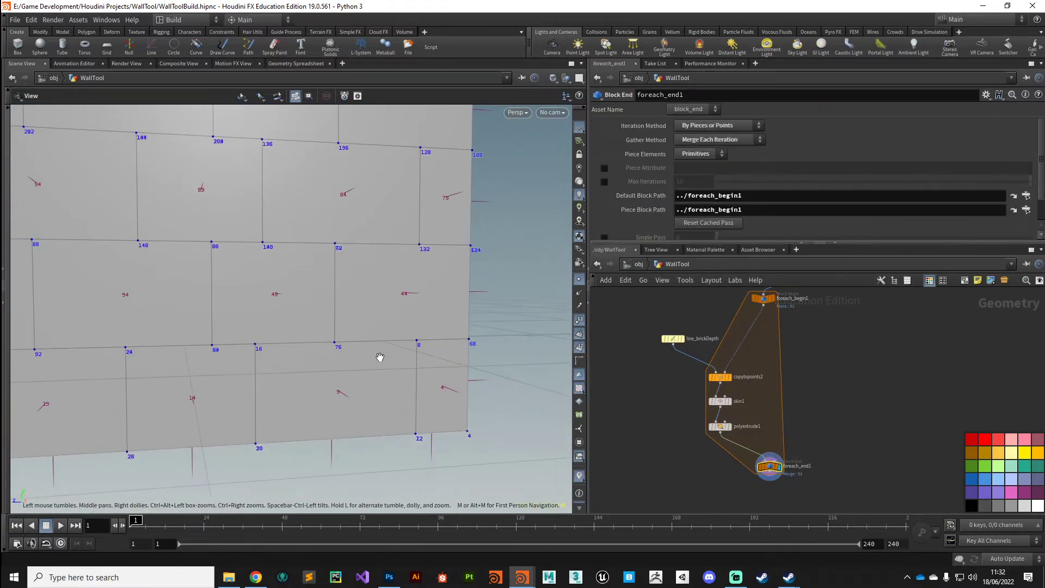
- Hide the point numbers, primitive numbers and primitive normals, then inspect the wall in wireframe and shaded views
scroll(380, 358, down, 5)
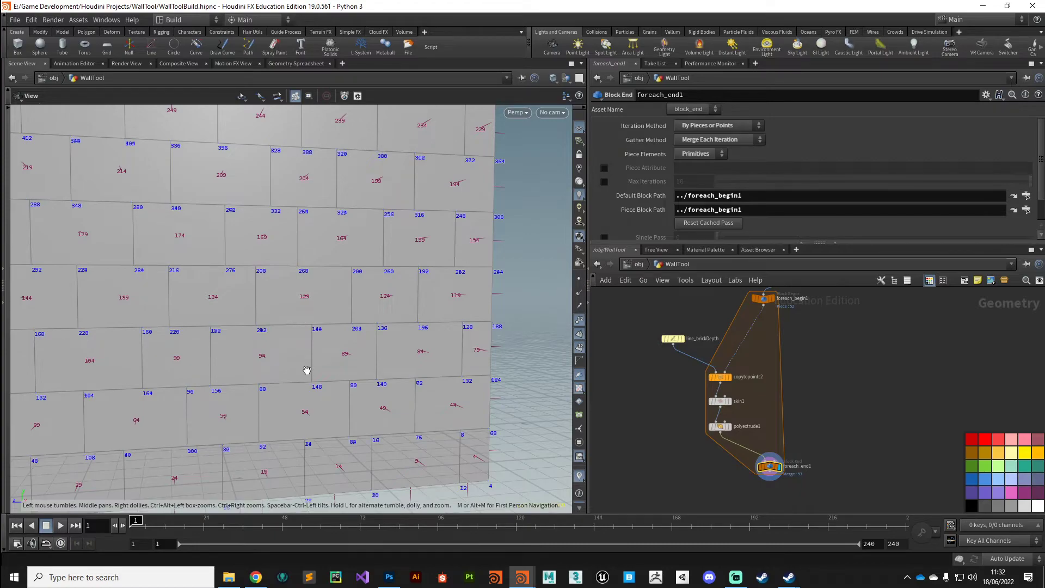
drag(307, 370, 381, 359)
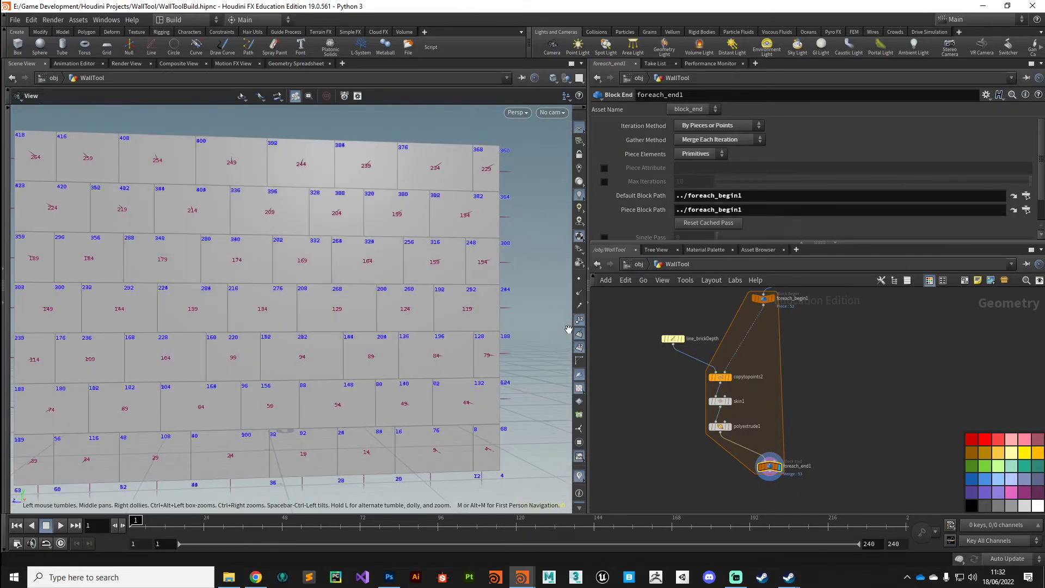
click(579, 324)
click(580, 346)
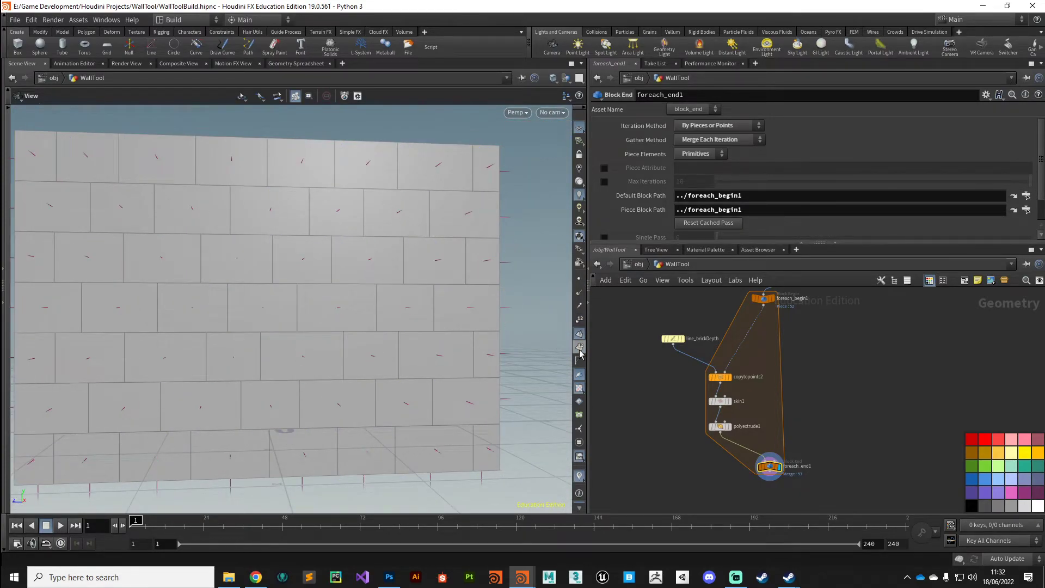
mouse_move(446, 375)
mouse_down()
mouse_move(252, 393)
mouse_move(479, 395)
mouse_move(373, 399)
mouse_move(334, 387)
mouse_move(344, 349)
mouse_move(357, 413)
mouse_move(355, 380)
mouse_move(264, 408)
mouse_move(338, 387)
mouse_move(362, 397)
mouse_move(245, 420)
mouse_move(358, 425)
mouse_move(399, 409)
mouse_up()
key(w)
click(579, 347)
right_drag(539, 354, 419, 385)
mouse_move(419, 385)
mouse_down()
mouse_move(249, 418)
mouse_move(331, 408)
mouse_move(331, 382)
mouse_move(381, 401)
mouse_move(357, 387)
mouse_move(350, 399)
mouse_up()
key(w)
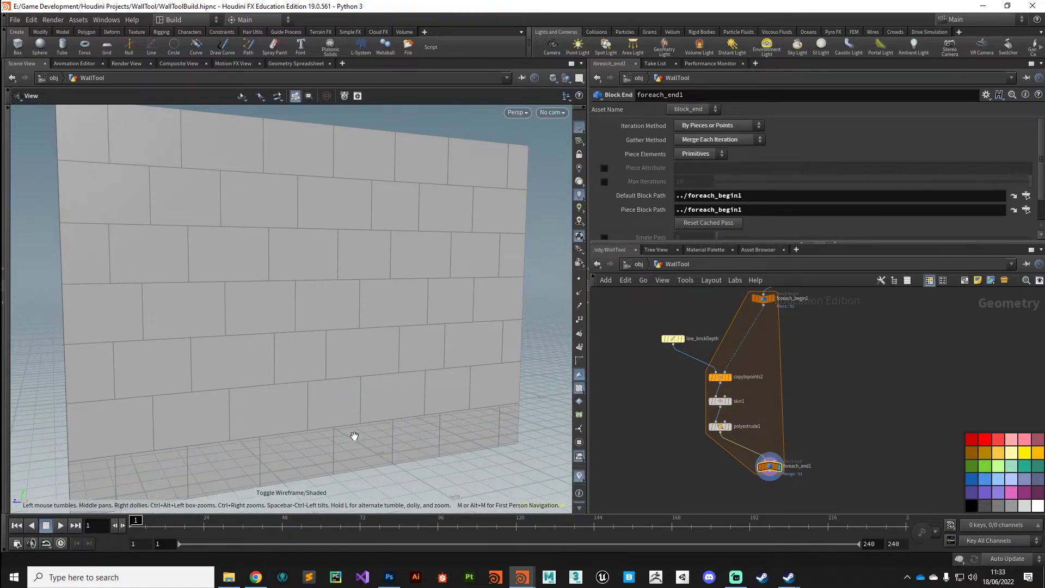
mouse_move(472, 415)
mouse_down()
mouse_move(415, 420)
mouse_move(415, 406)
mouse_up()
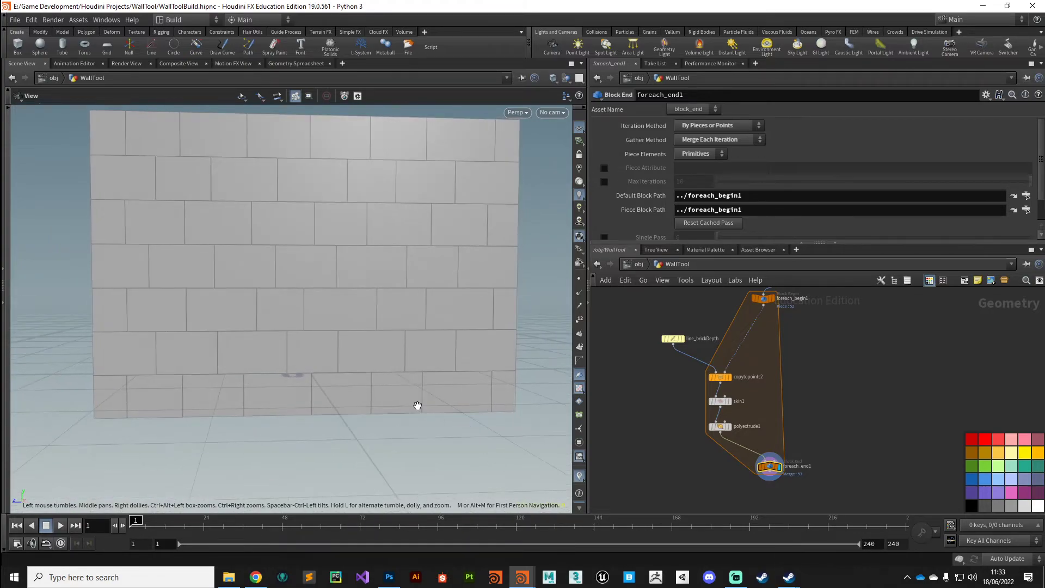
mouse_move(425, 348)
mouse_down()
mouse_move(346, 386)
mouse_move(362, 403)
mouse_move(394, 366)
mouse_move(364, 345)
mouse_move(301, 383)
mouse_up()
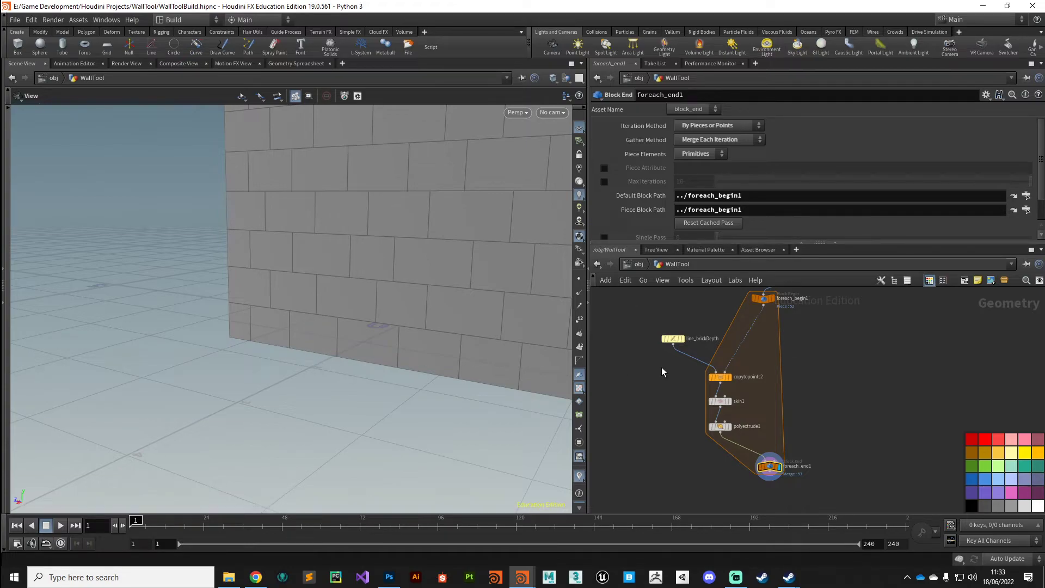
- Negate polyextrude1's Distance expression to -ch("../line_Height/dist") / ch("../resample_BrickRow/segs") and inspect the wall
click(720, 427)
click(654, 184)
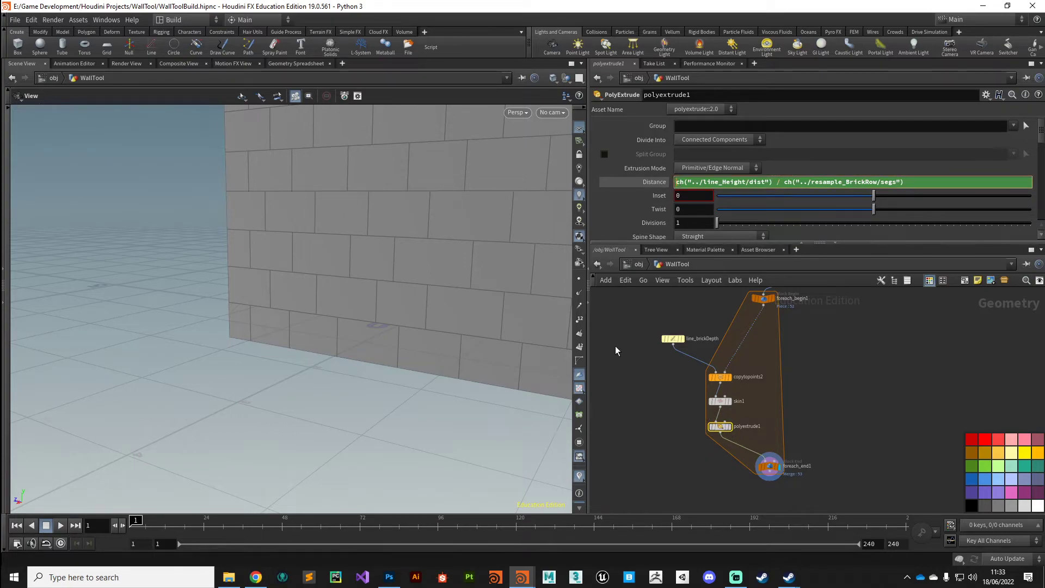
text(-)
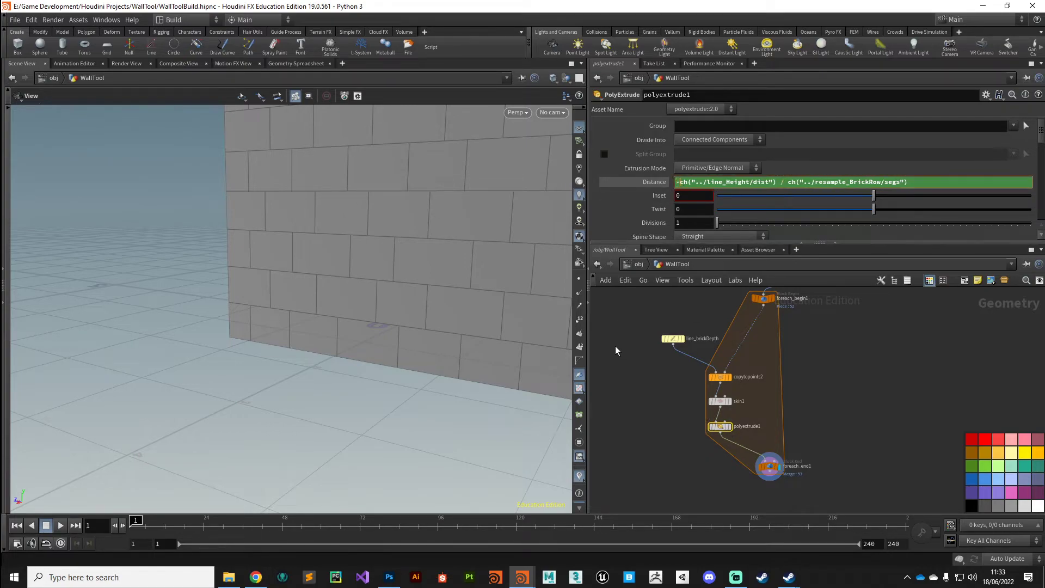
click(629, 402)
drag(341, 313, 406, 367)
- Enable Output Back on polyextrude1 so each extruded brick gets its back face
click(723, 429)
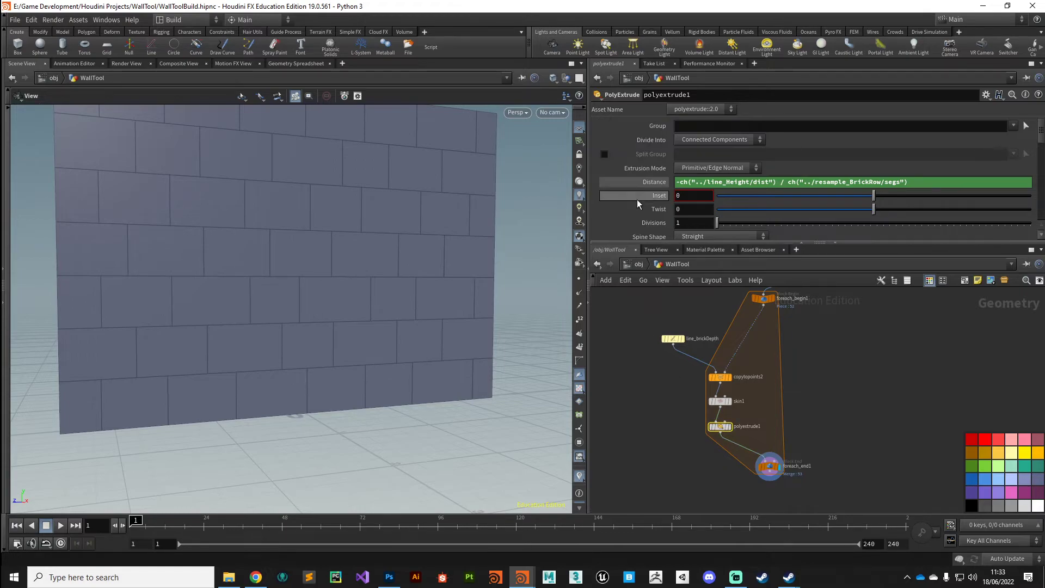
scroll(641, 212, down, 5)
drag(346, 283, 362, 278)
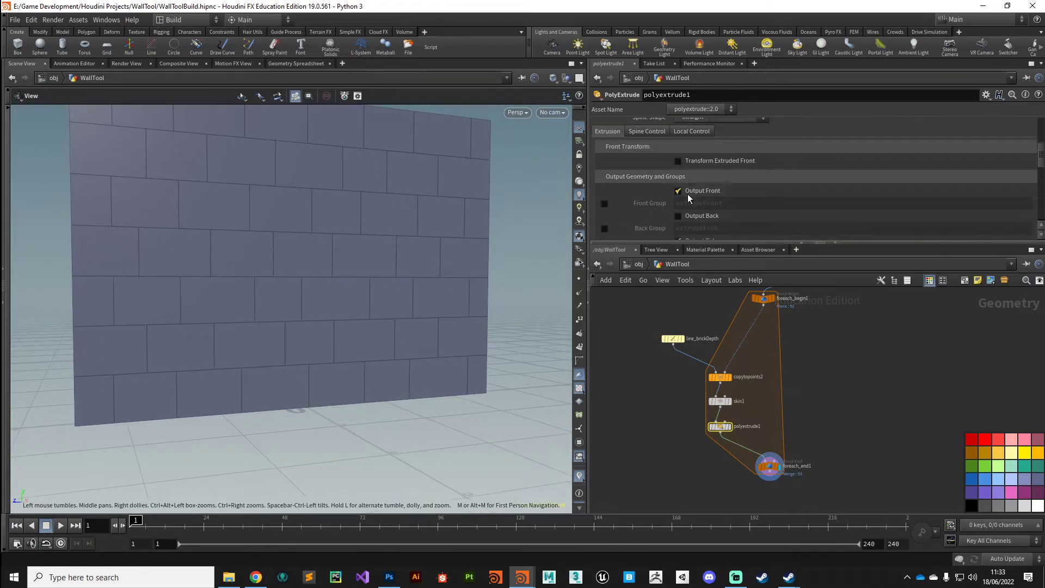
scroll(687, 194, down, 2)
drag(363, 388, 561, 273)
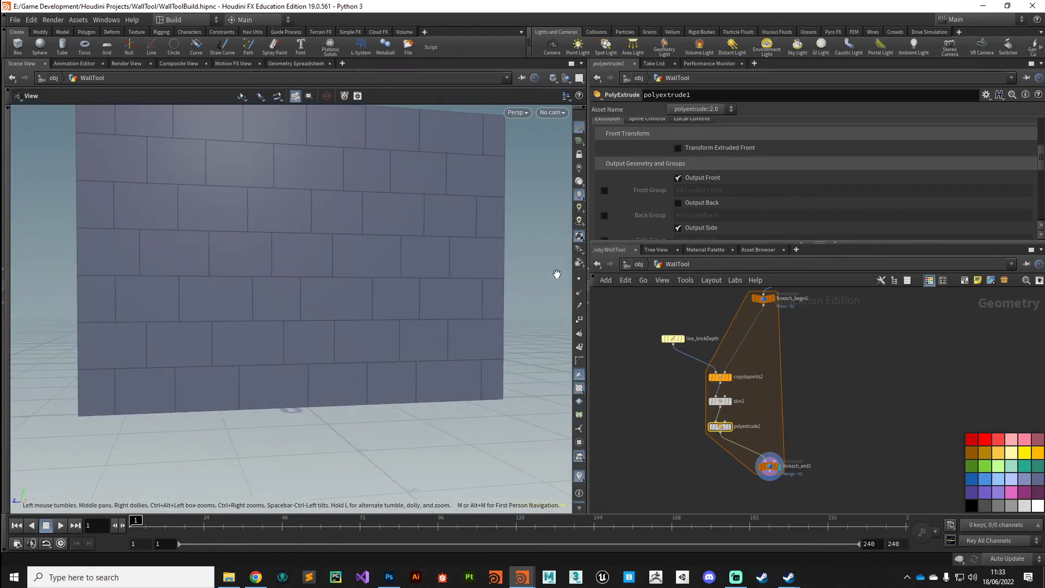
click(678, 203)
mouse_move(302, 414)
mouse_down()
mouse_move(313, 315)
mouse_move(293, 422)
mouse_up()
- Make room below polyextrude1 by moving foreach_end1 down and insert a Reverse node between them
middle_drag(698, 481, 703, 428)
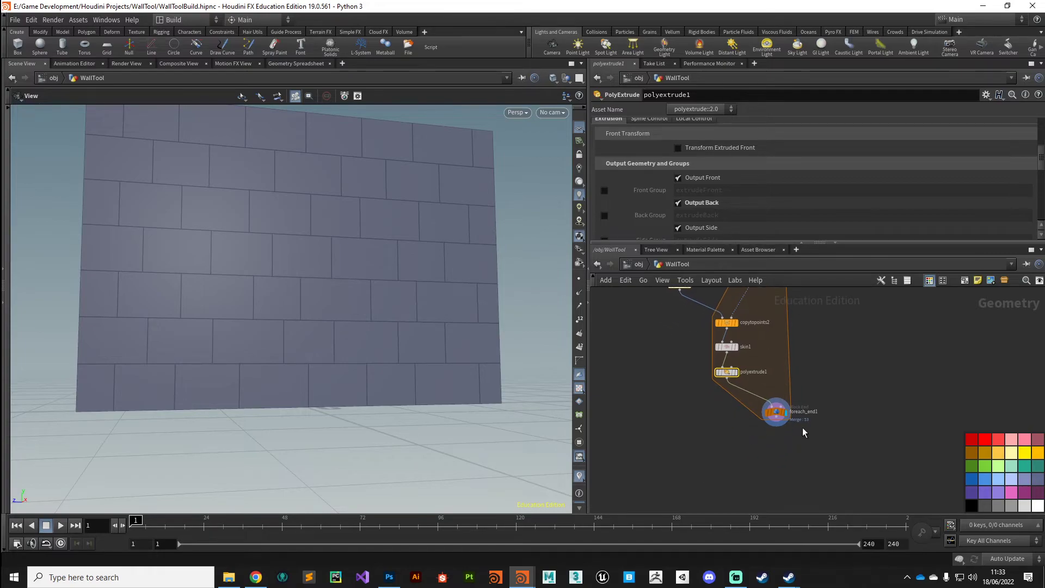
drag(782, 418, 782, 474)
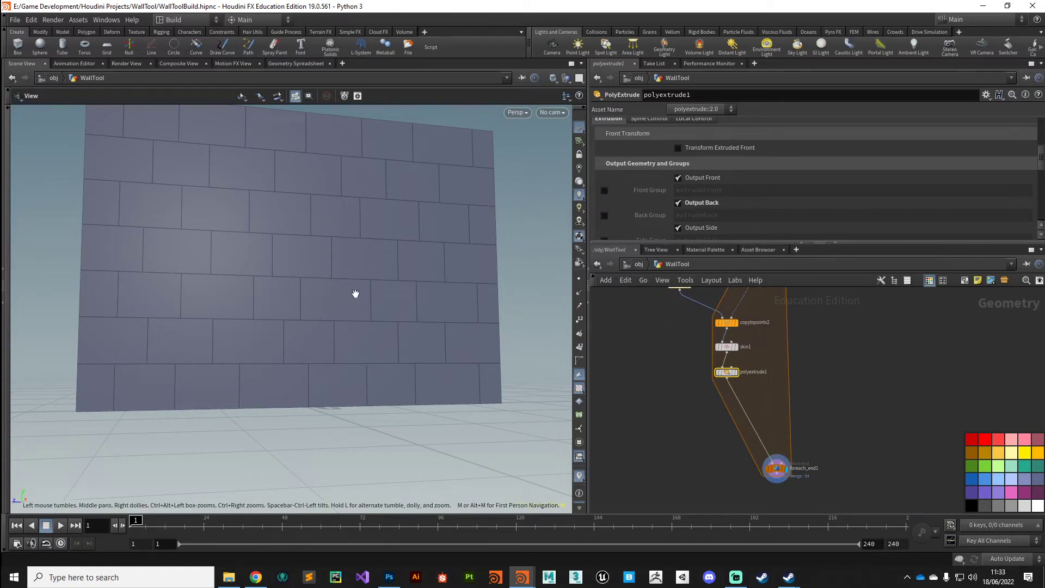
drag(356, 294, 369, 352)
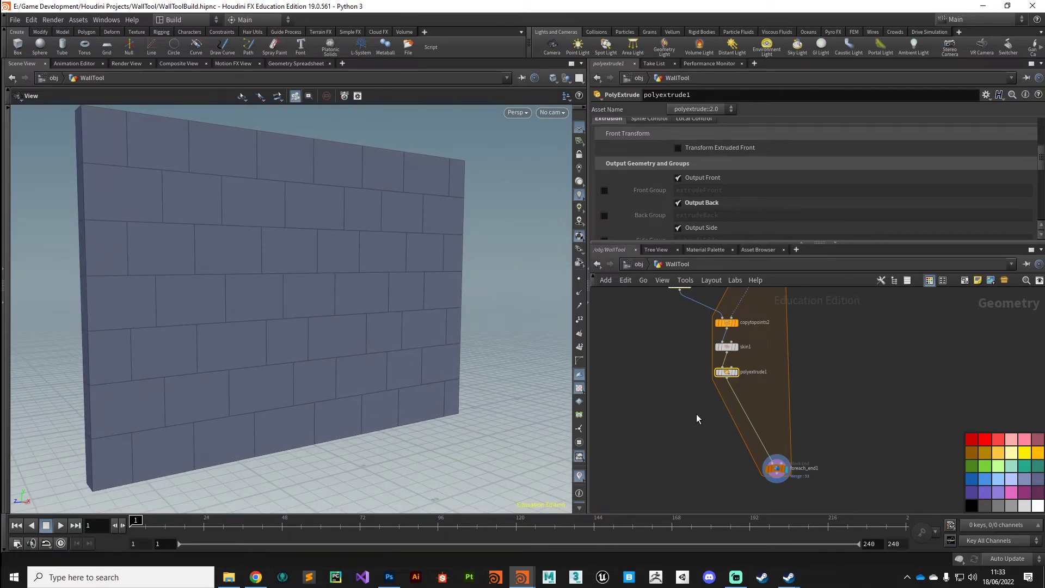
key(Tab)
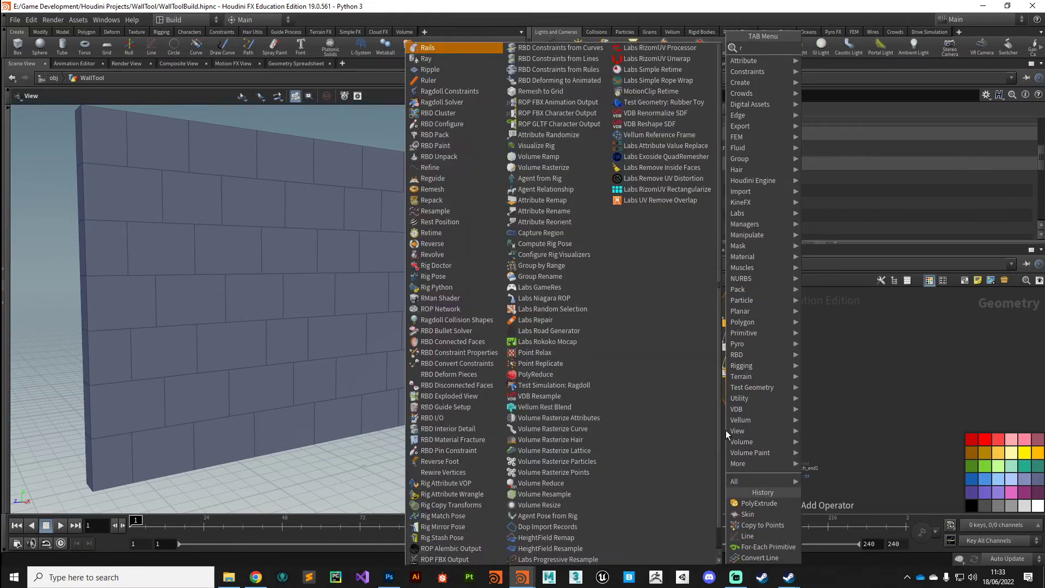
text(normal)
key(Return)
click(740, 401)
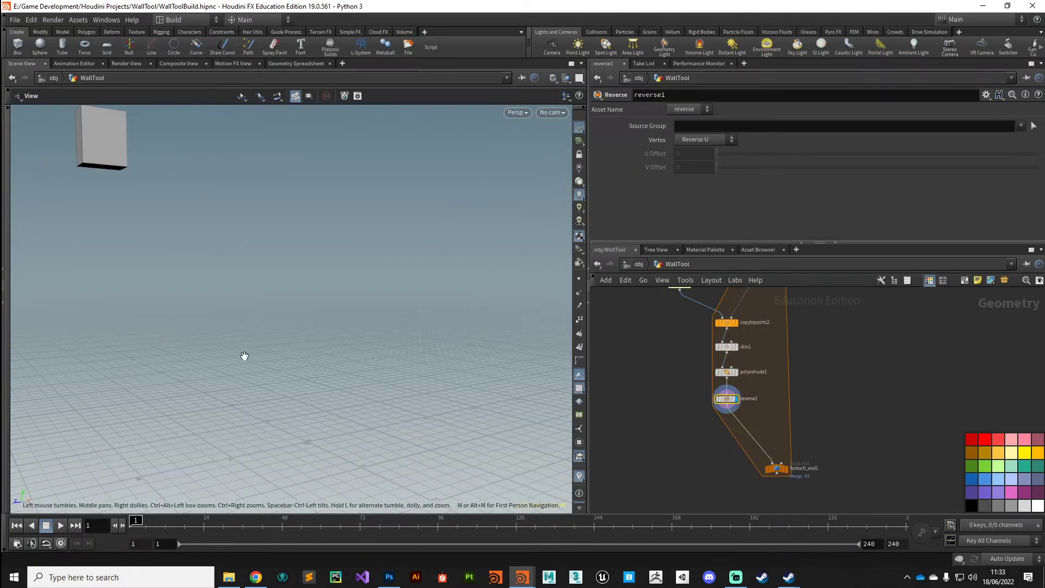
- Display foreach_end1 again, align it beneath reverse1, and inspect the faces of the full wall
key(h)
scroll(773, 477, up, 3)
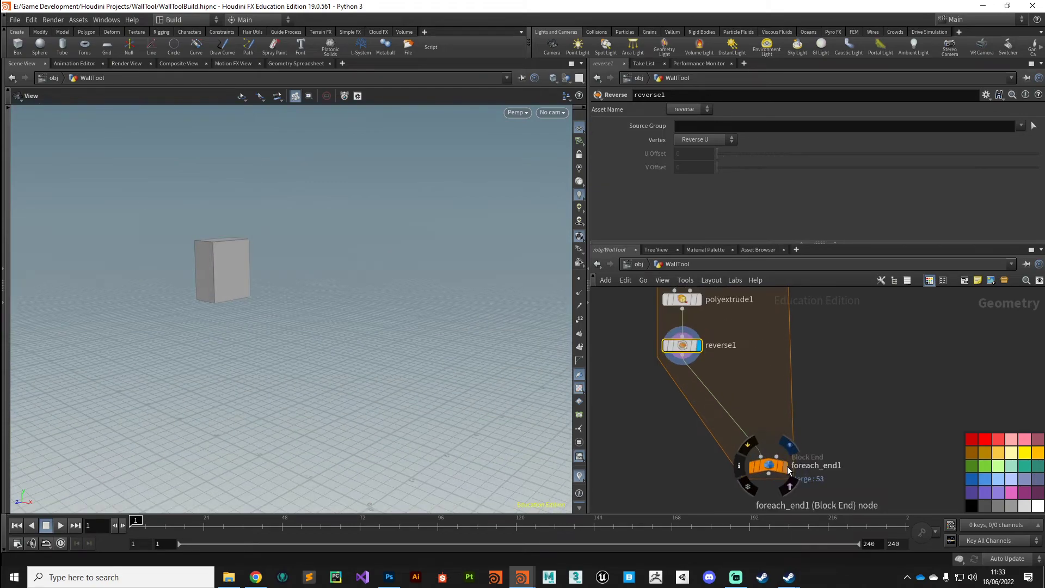
click(787, 436)
drag(772, 438, 704, 472)
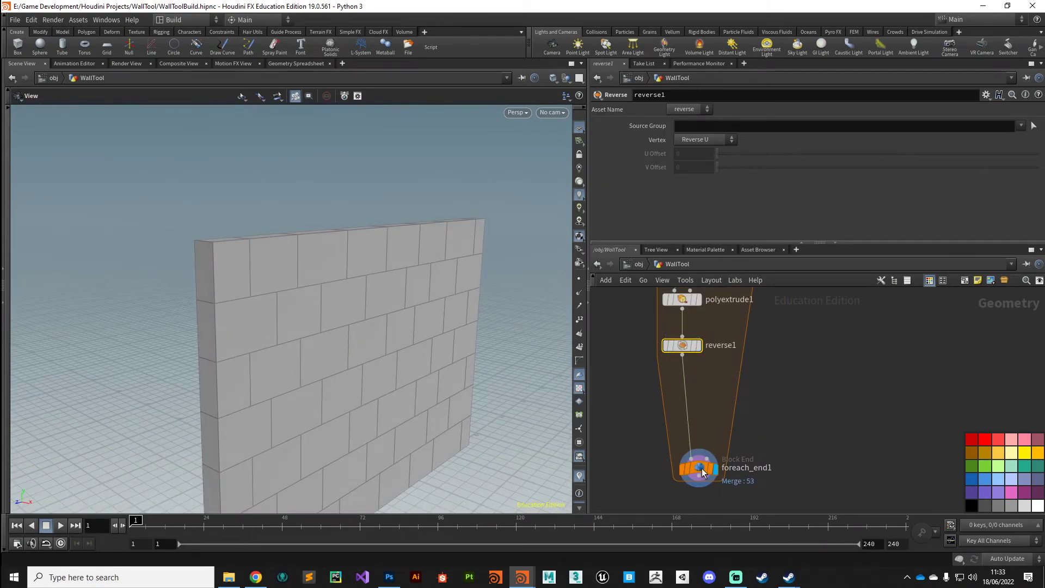
drag(447, 338, 349, 365)
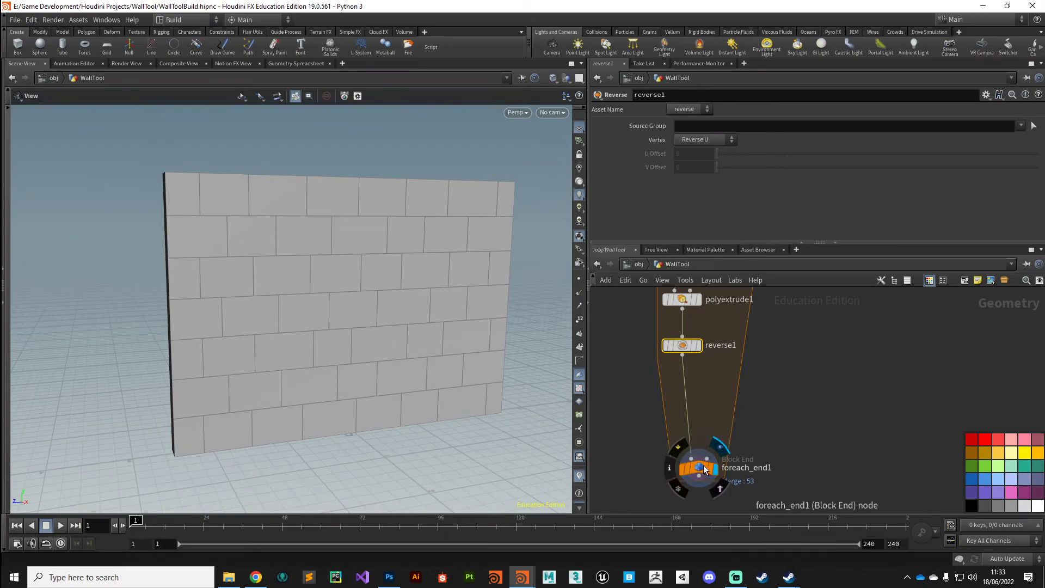
- Increase the Length of line_brickDepth to 0.44 to make the wall thicker
scroll(730, 416, down, 6)
scroll(718, 435, up, 4)
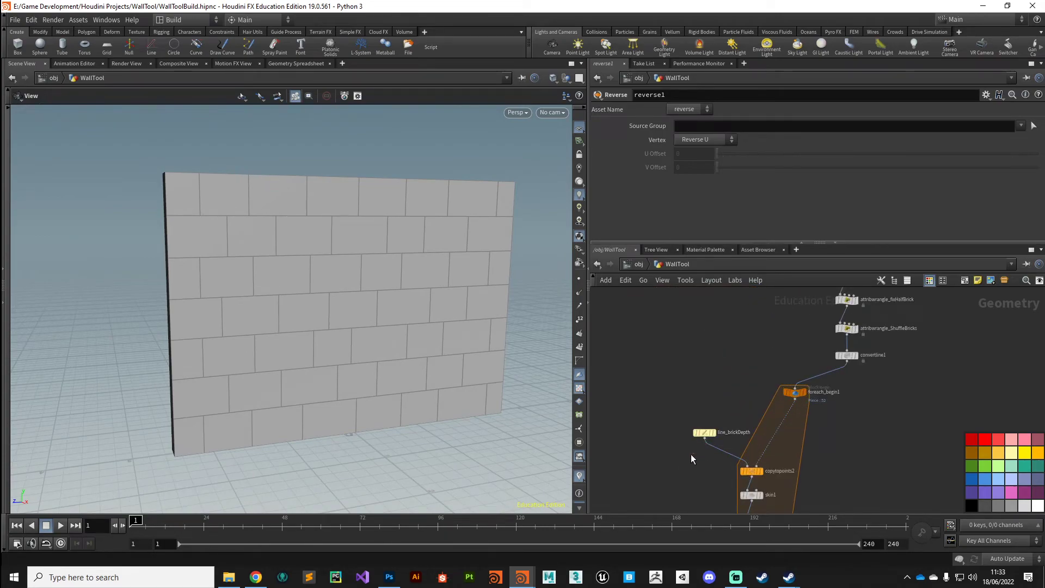
scroll(686, 447, up, 2)
click(692, 374)
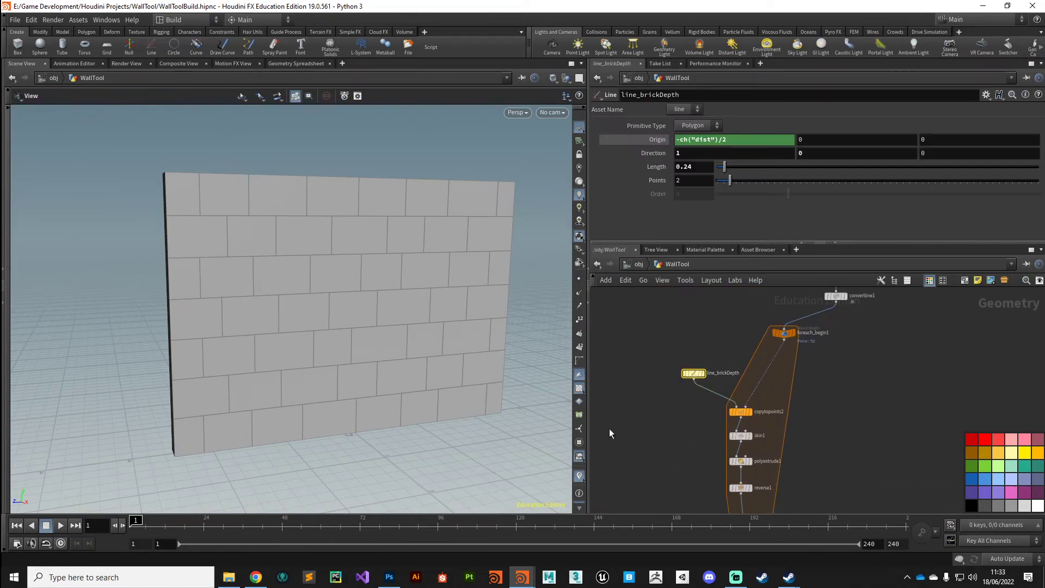
drag(318, 422, 402, 407)
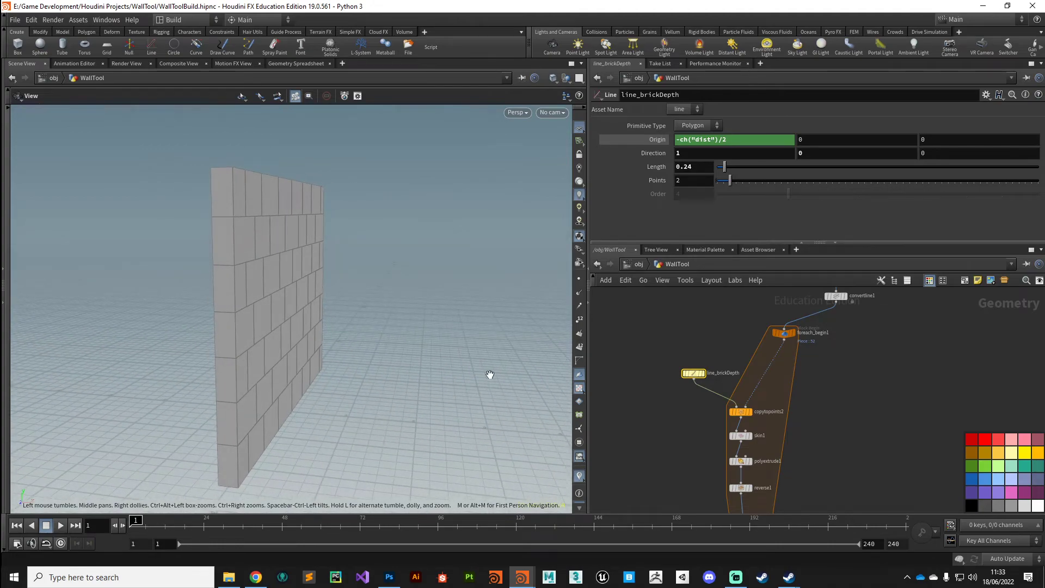
mouse_move(724, 167)
mouse_down()
mouse_move(756, 178)
mouse_move(725, 178)
mouse_up()
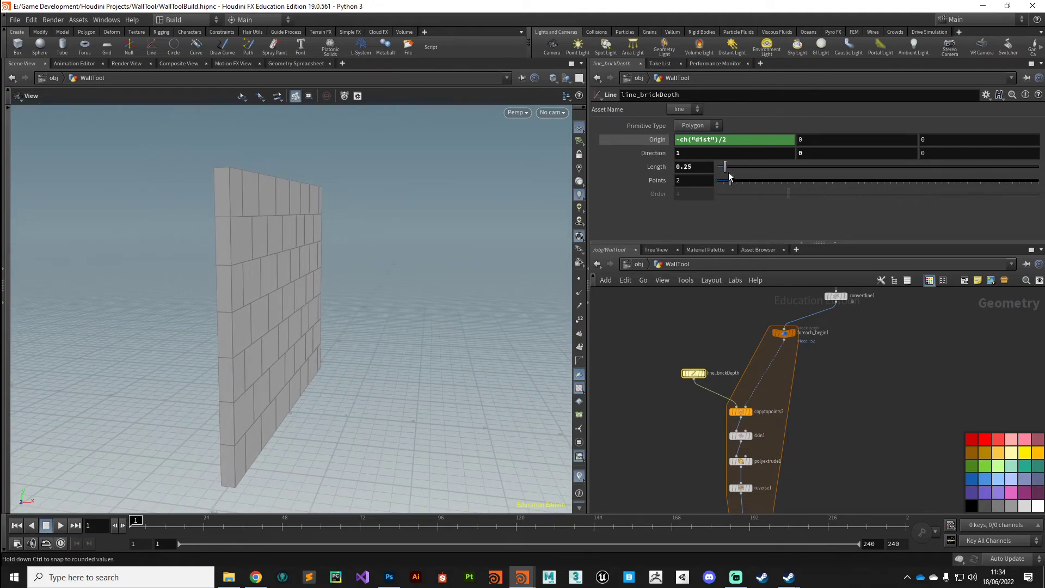
- Set the maximum segment Length of resample_BrickSpacing to 0.634 while viewing the wall from the front
middle_drag(840, 354, 801, 459)
middle_drag(759, 355, 750, 467)
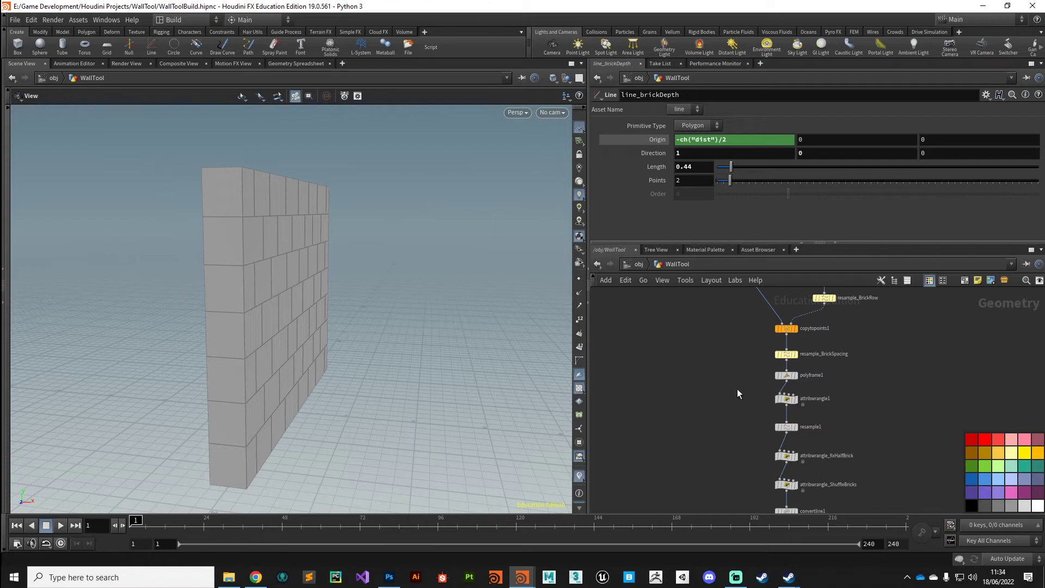
click(785, 353)
drag(420, 367, 376, 361)
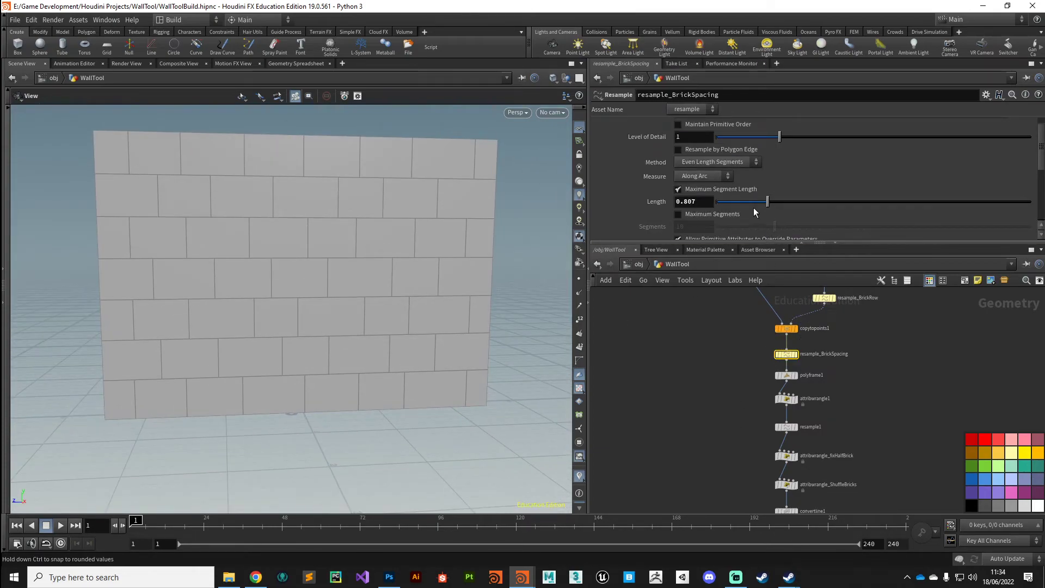
mouse_move(769, 205)
mouse_down()
mouse_move(738, 209)
mouse_move(802, 207)
mouse_move(757, 210)
mouse_up()
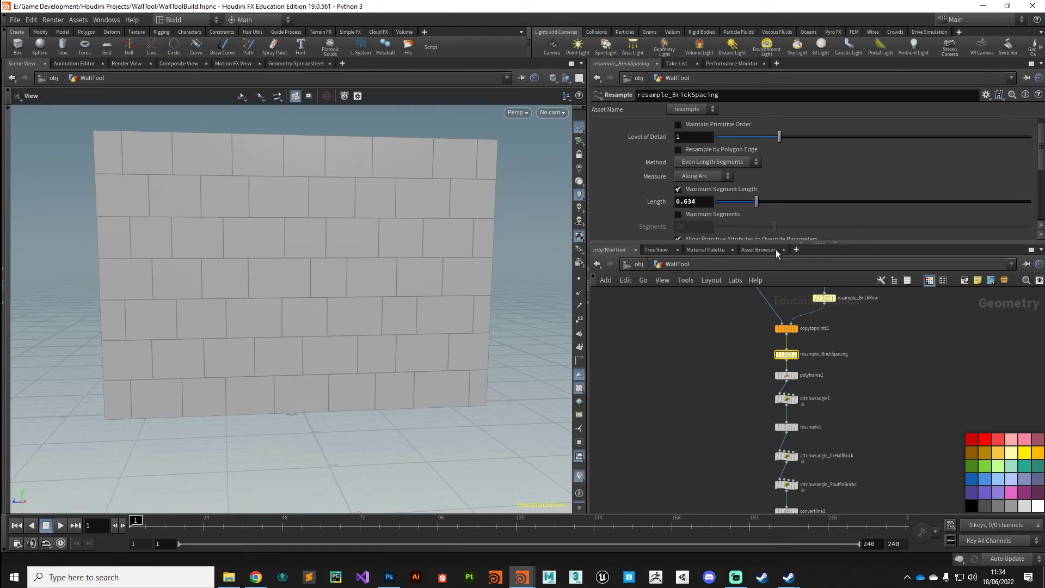
- Set the Multi value of attribwrangle_ShuffleBricks to 0 to remove the random brick offset
middle_drag(758, 443, 756, 367)
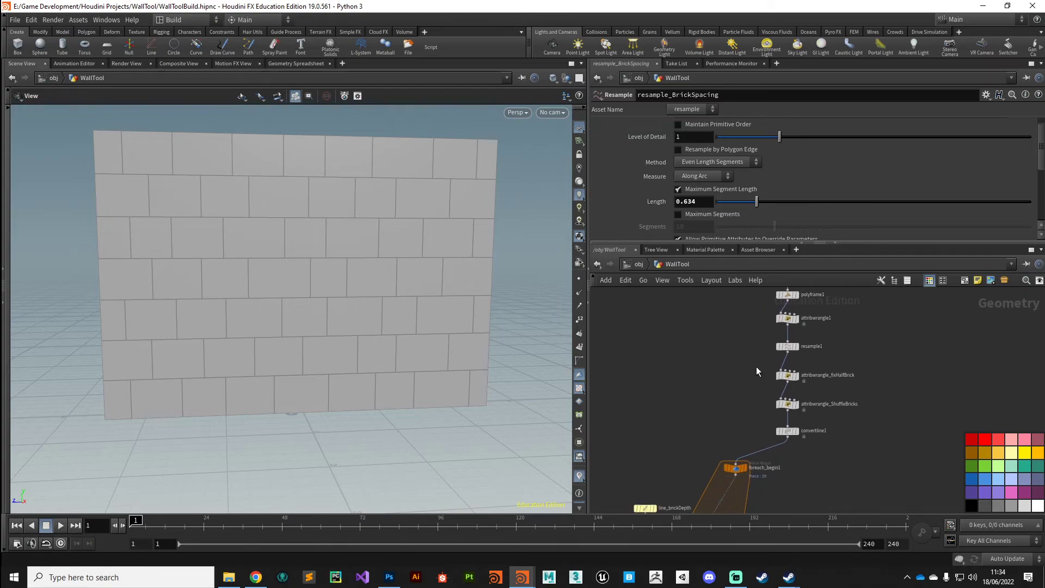
click(789, 406)
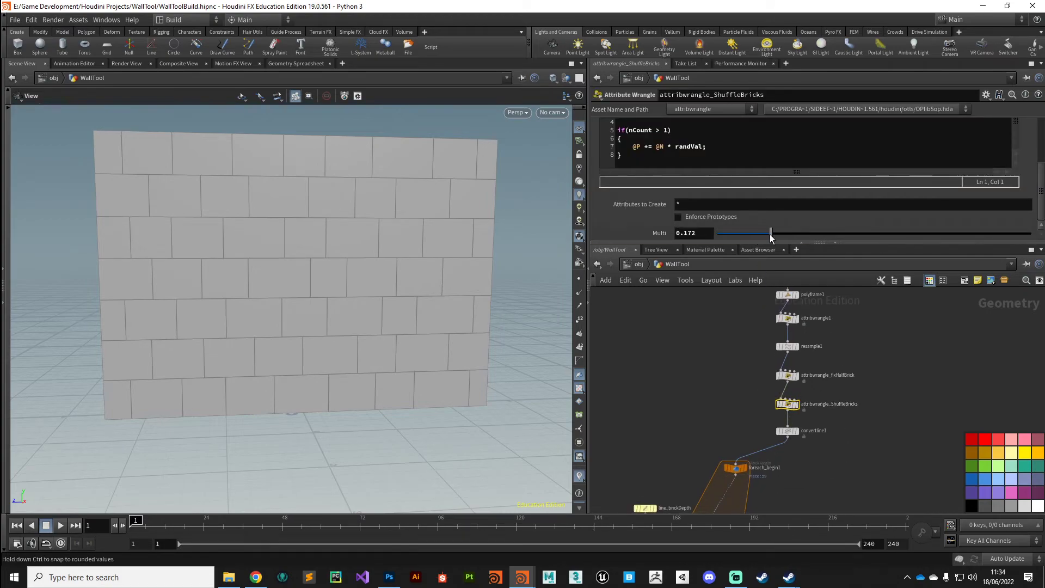
drag(770, 233, 698, 236)
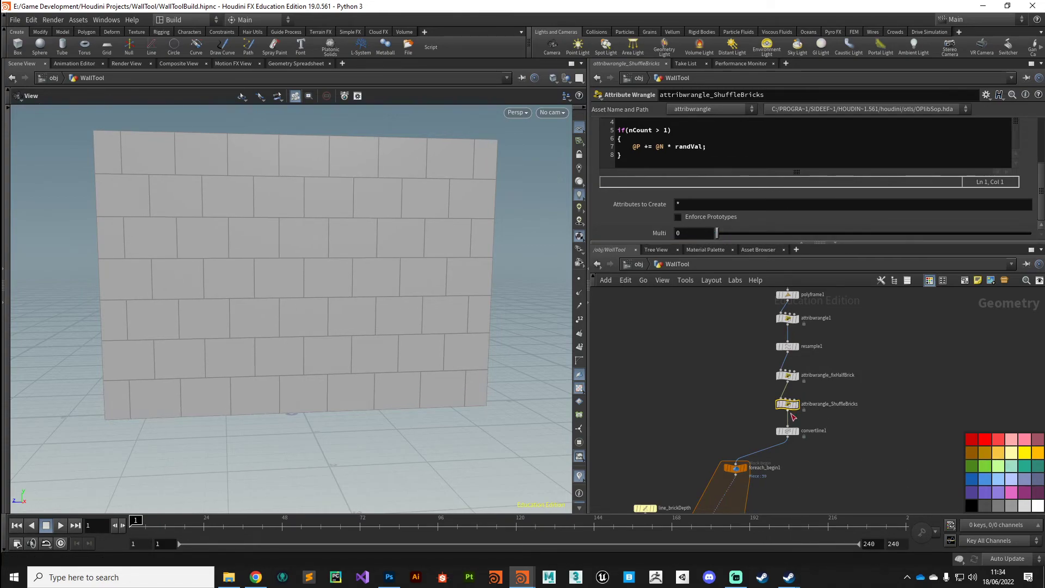
click(1010, 451)
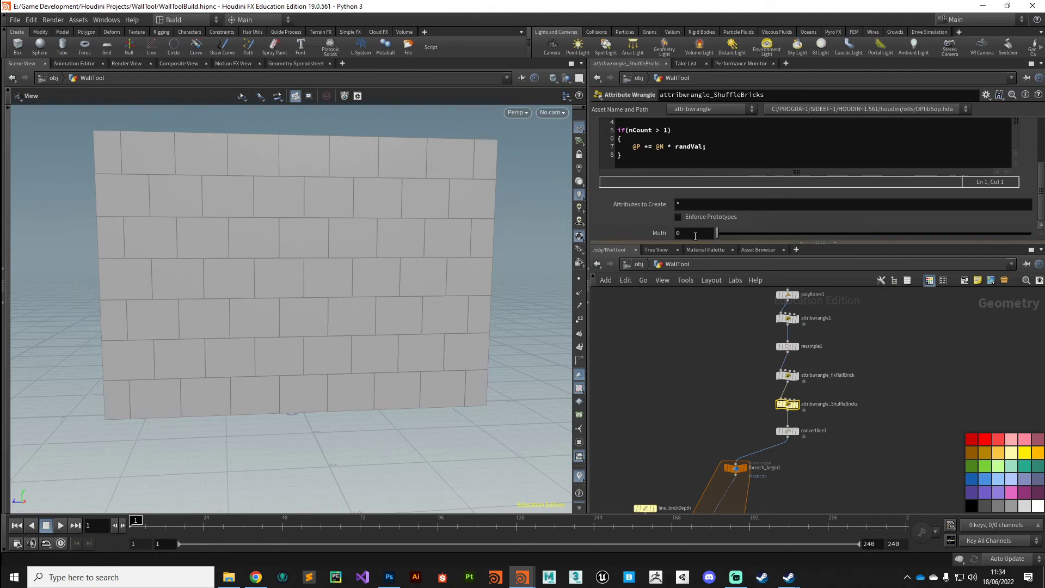
mouse_move(719, 235)
mouse_down()
mouse_move(769, 237)
mouse_move(710, 242)
mouse_up()
- Set the maximum Segments of resample_BrickRow to 16 for thinner brick rows and inspect the wall's end and front faces
middle_drag(728, 323, 755, 443)
middle_drag(768, 369, 766, 384)
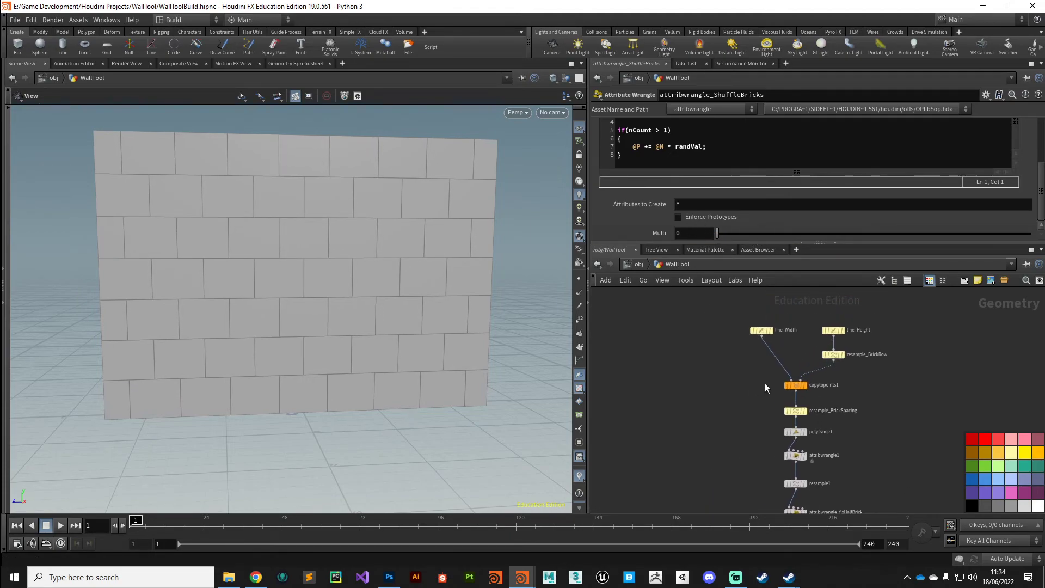
click(835, 352)
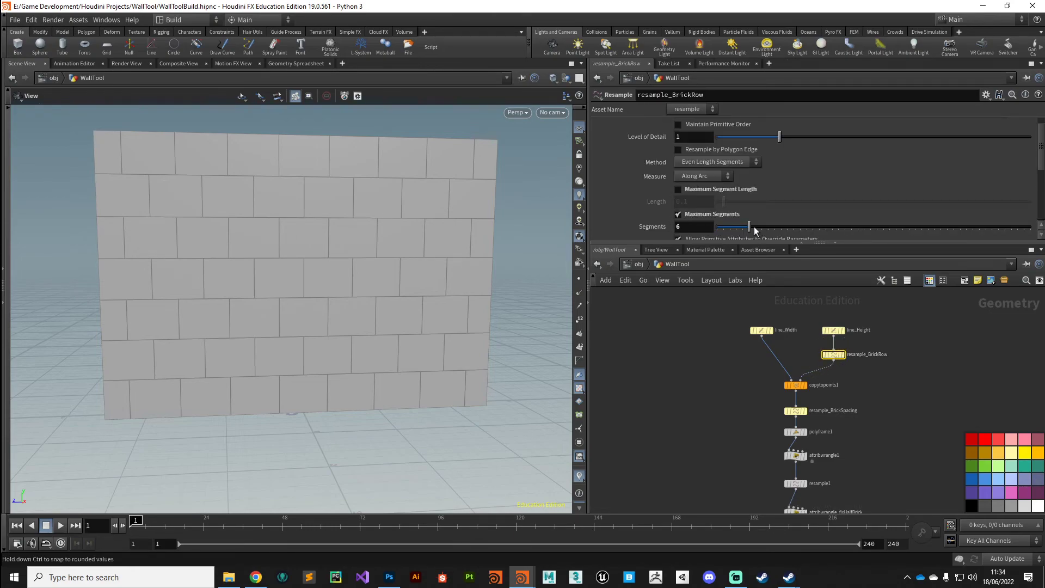
drag(750, 227, 813, 233)
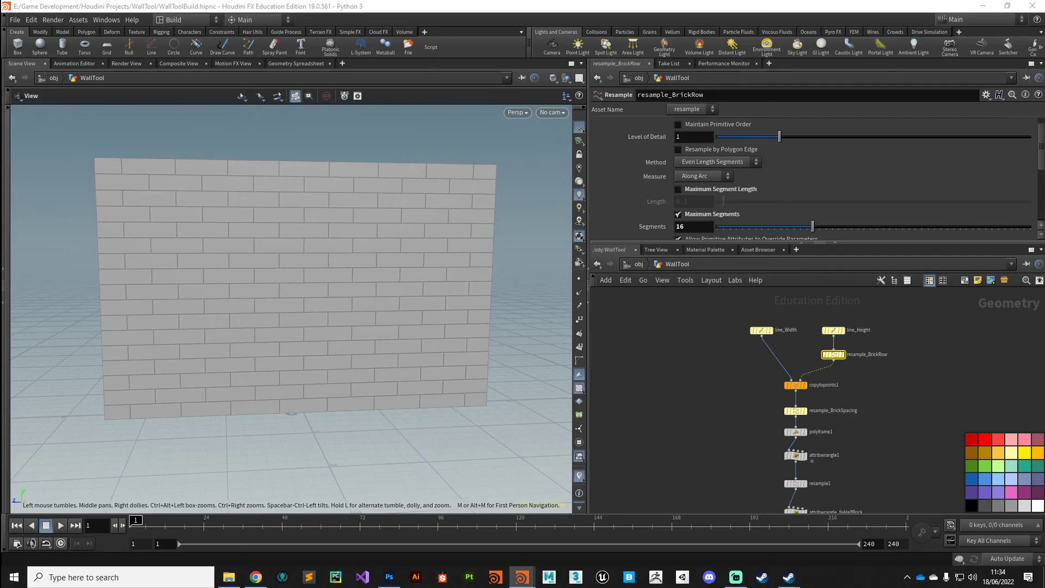
drag(456, 357, 350, 336)
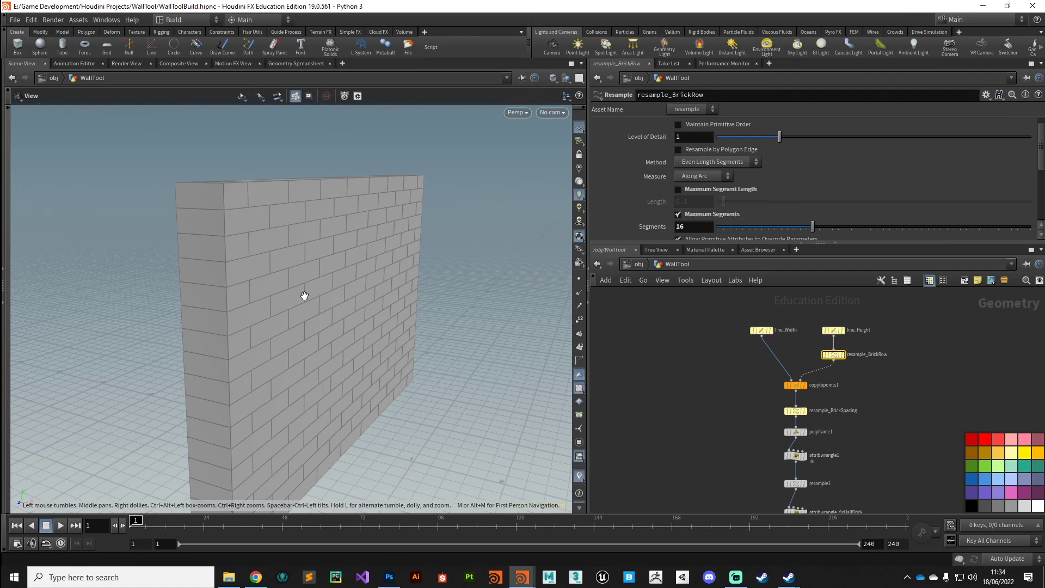
mouse_move(304, 296)
mouse_down()
mouse_move(285, 320)
mouse_move(303, 299)
mouse_up()
mouse_move(303, 299)
right_down()
mouse_move(282, 326)
mouse_move(311, 300)
right_up()
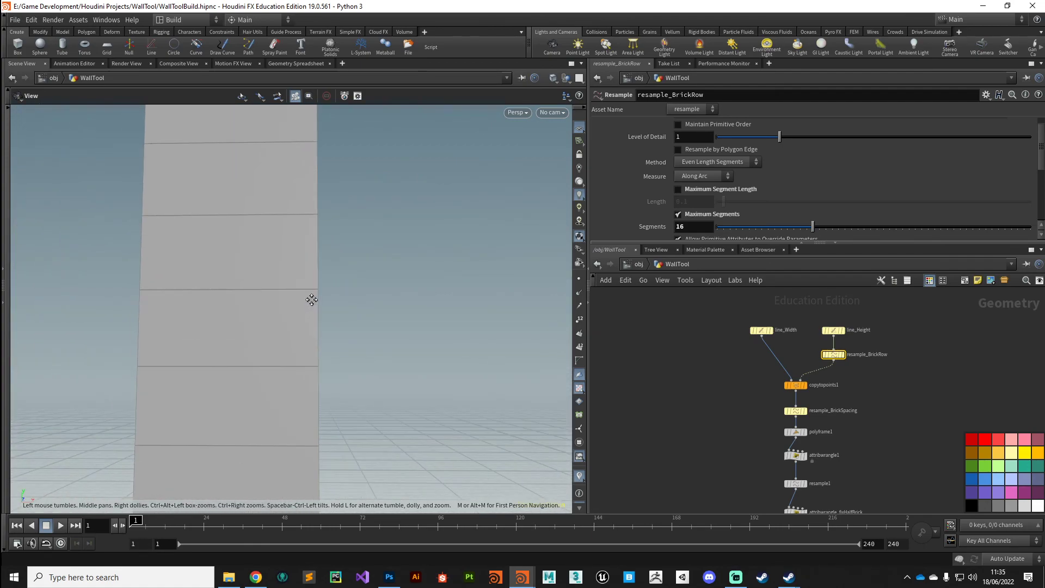
drag(311, 299, 285, 316)
drag(382, 361, 294, 355)
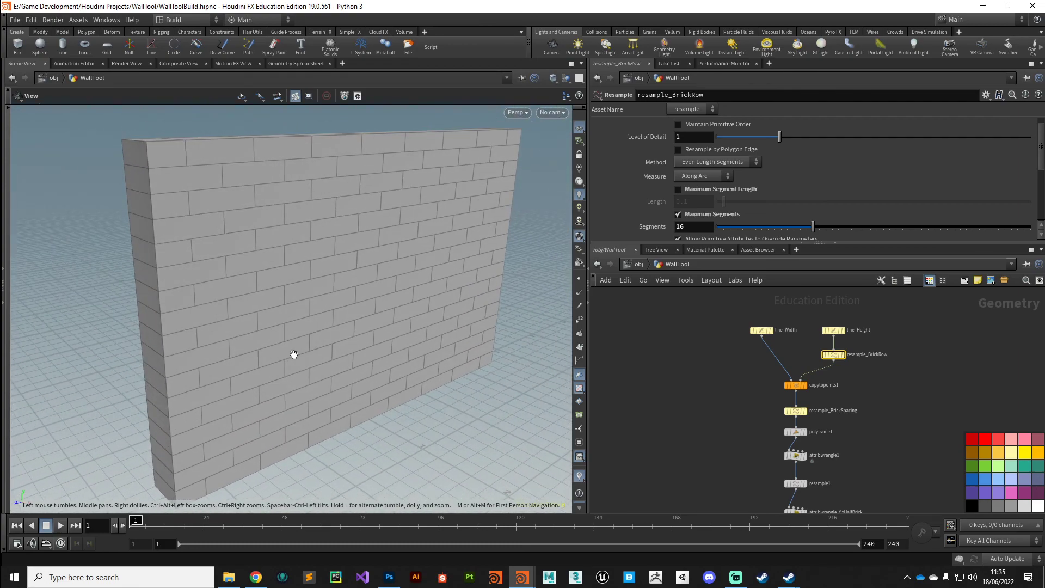